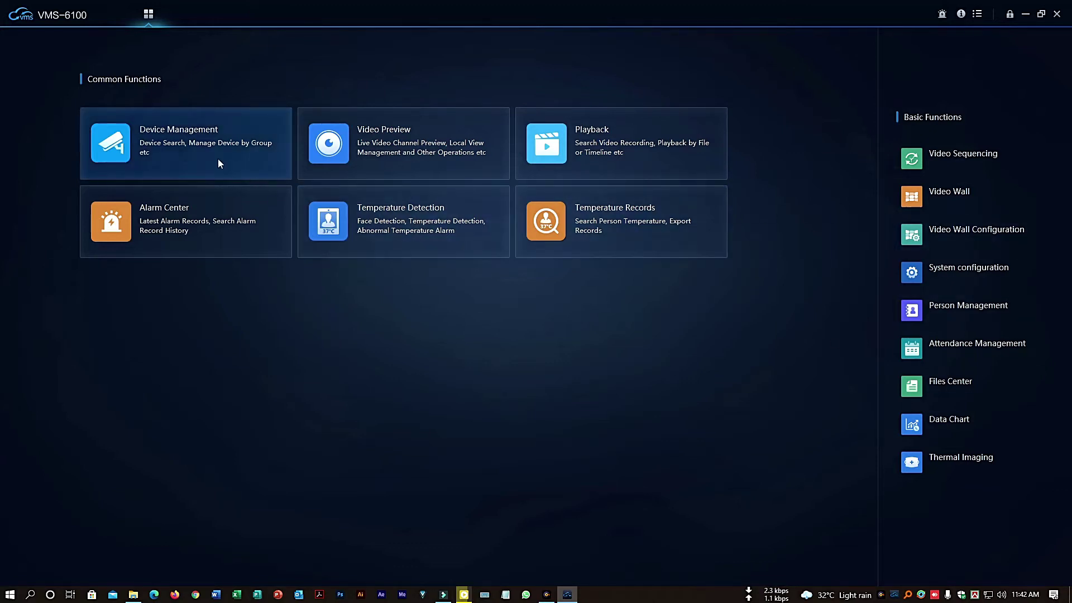
Step: Open Device Management, refresh the online devices and add the IPC camera at 192.168.3.112 to the managed devices
click(152, 150)
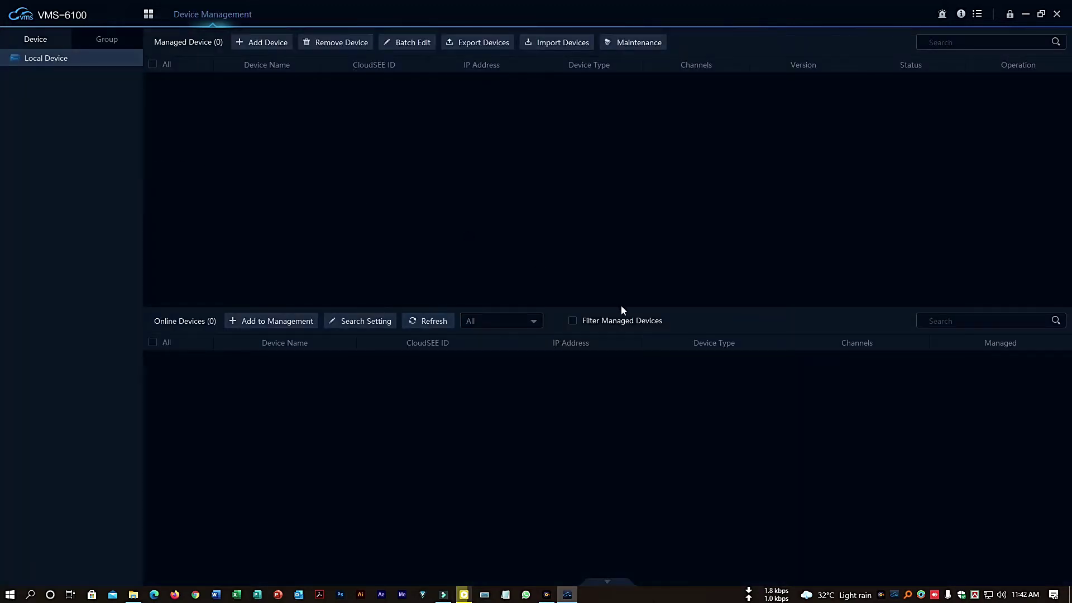
click(427, 322)
click(433, 321)
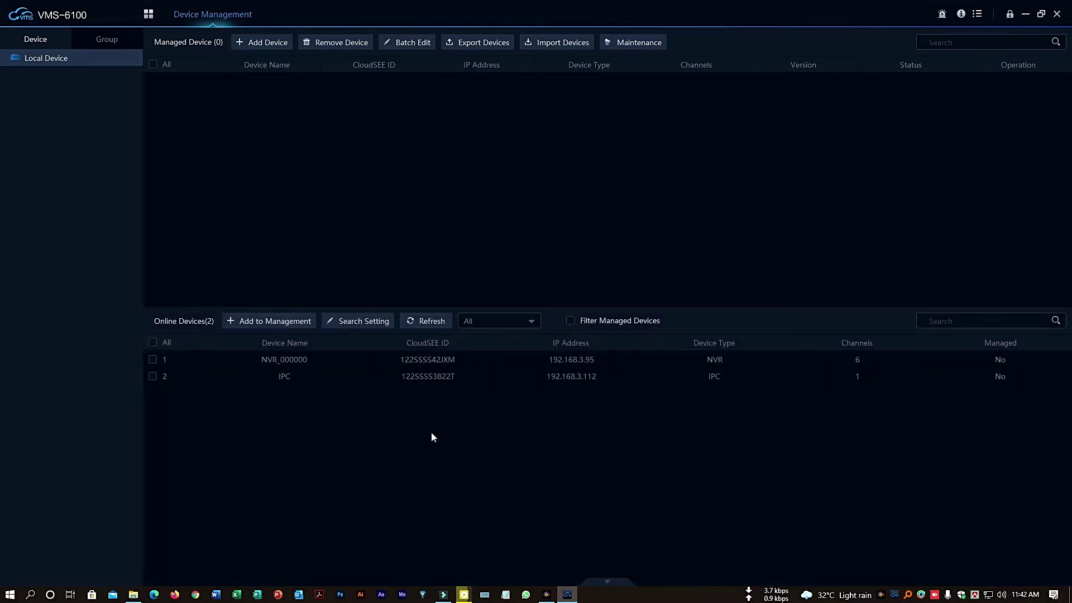
click(152, 377)
click(259, 323)
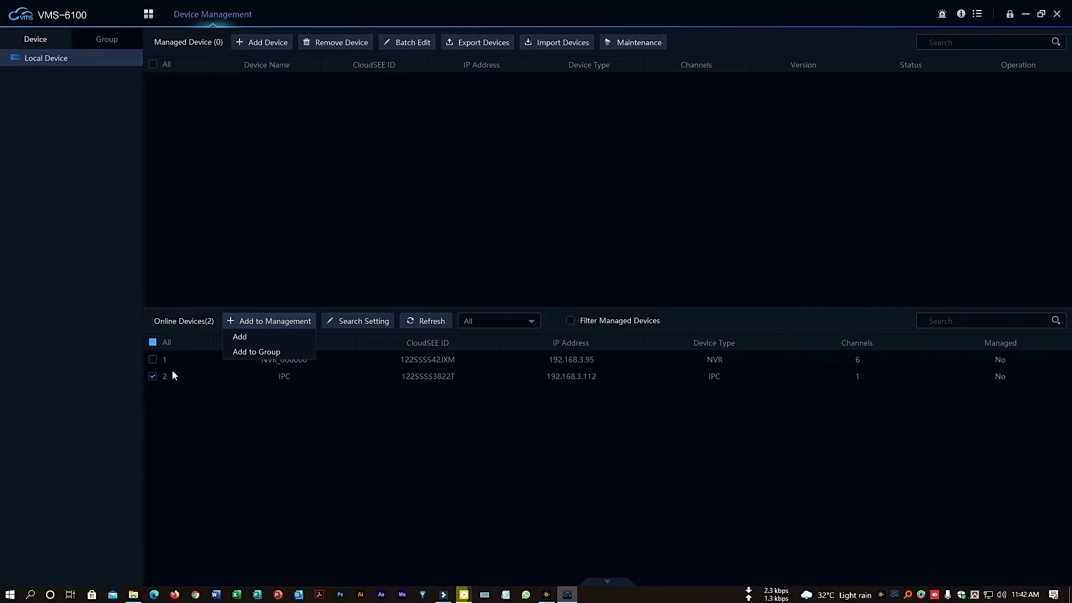
click(238, 336)
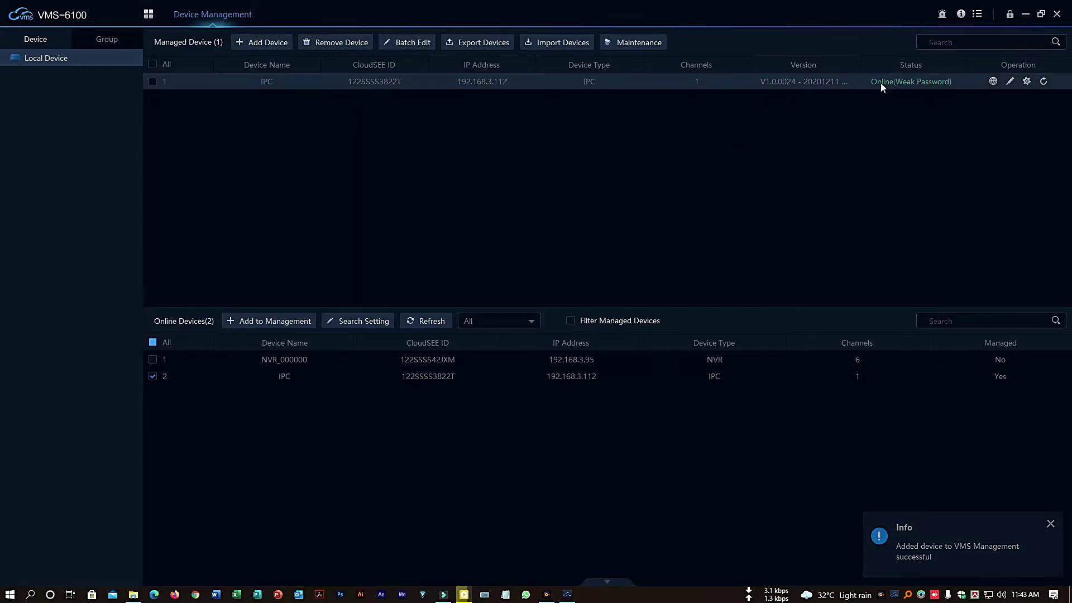
Step: Open Video Preview, play the IPC camera's SD stream and enlarge its picture to fill the preview area
click(149, 15)
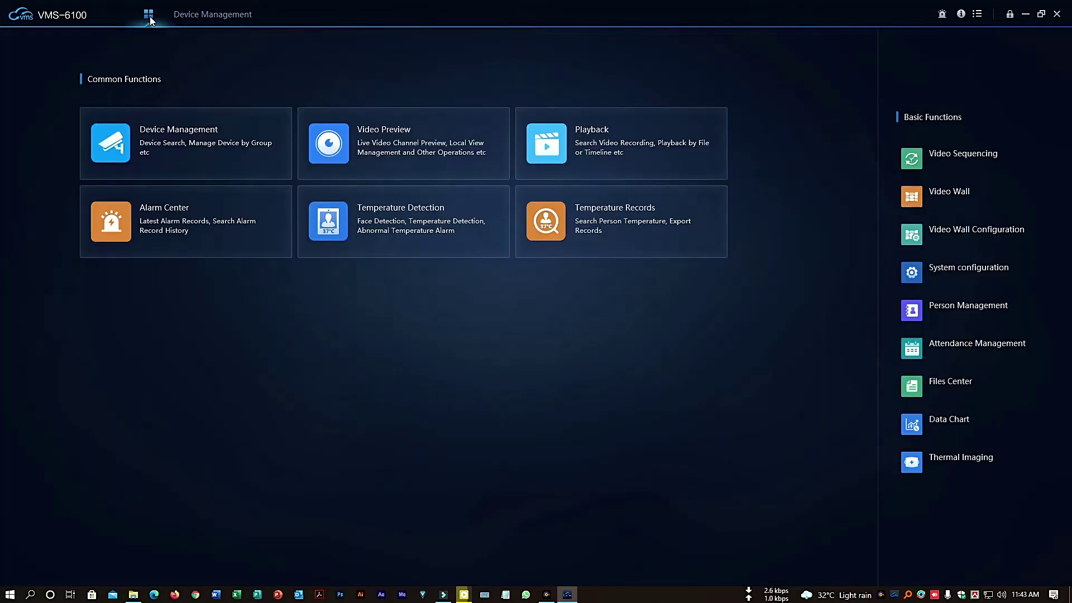
click(357, 136)
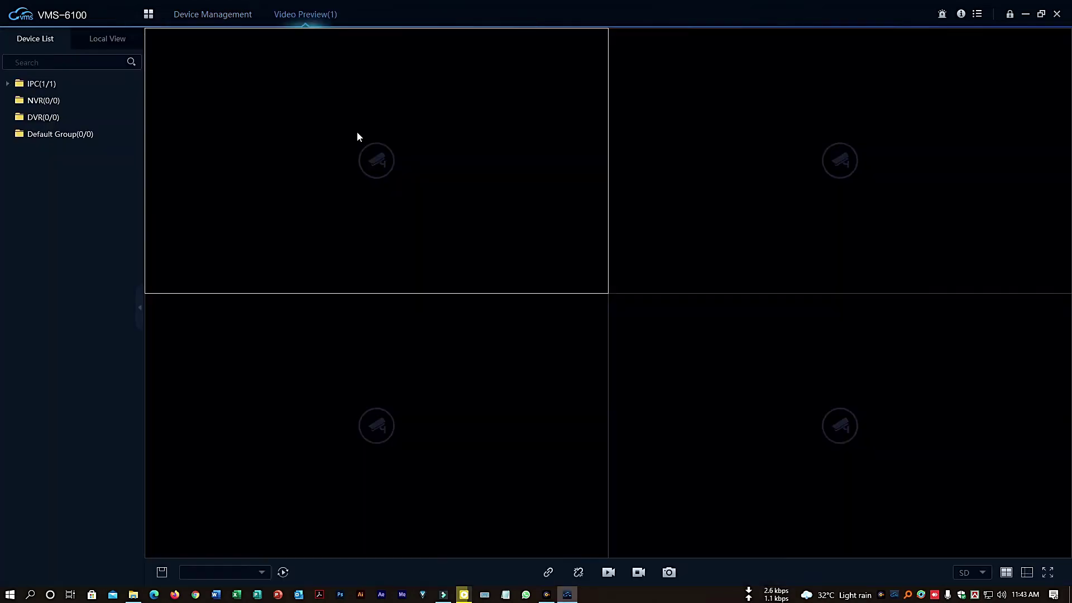
click(9, 84)
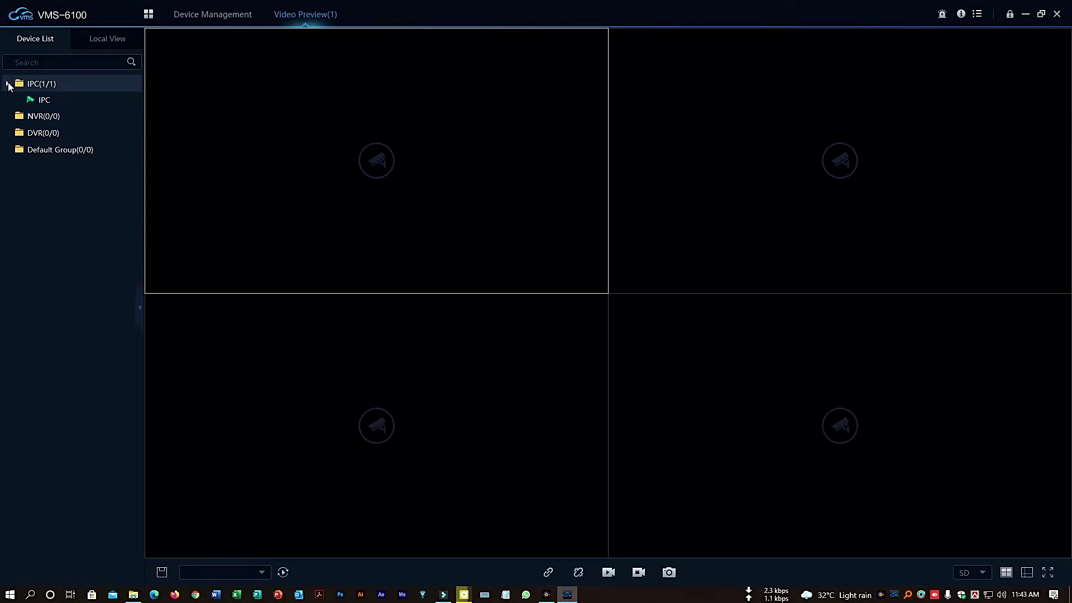
right_click(48, 102)
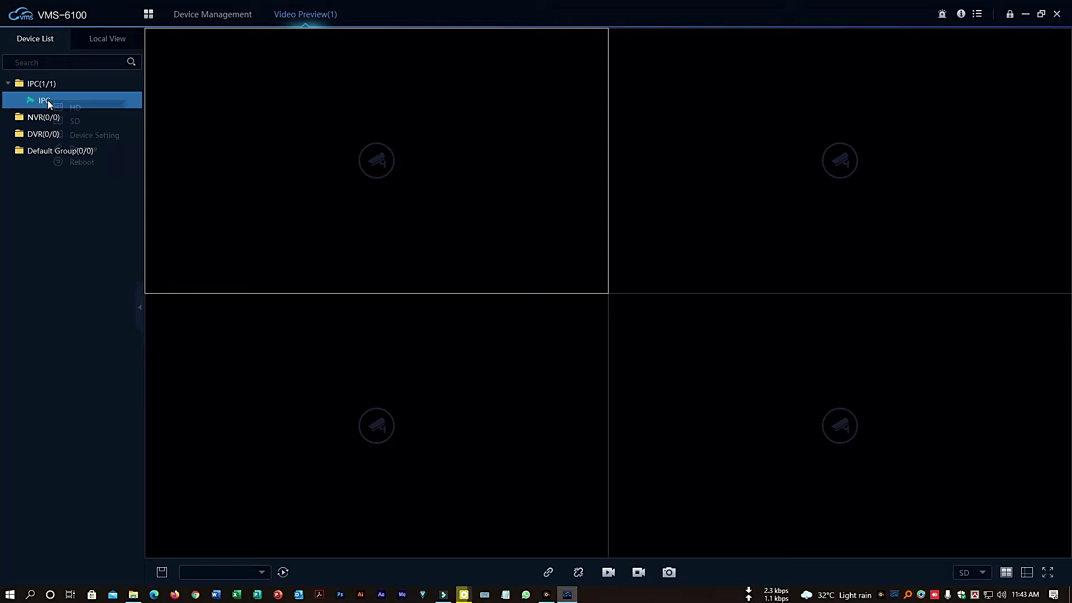
click(82, 121)
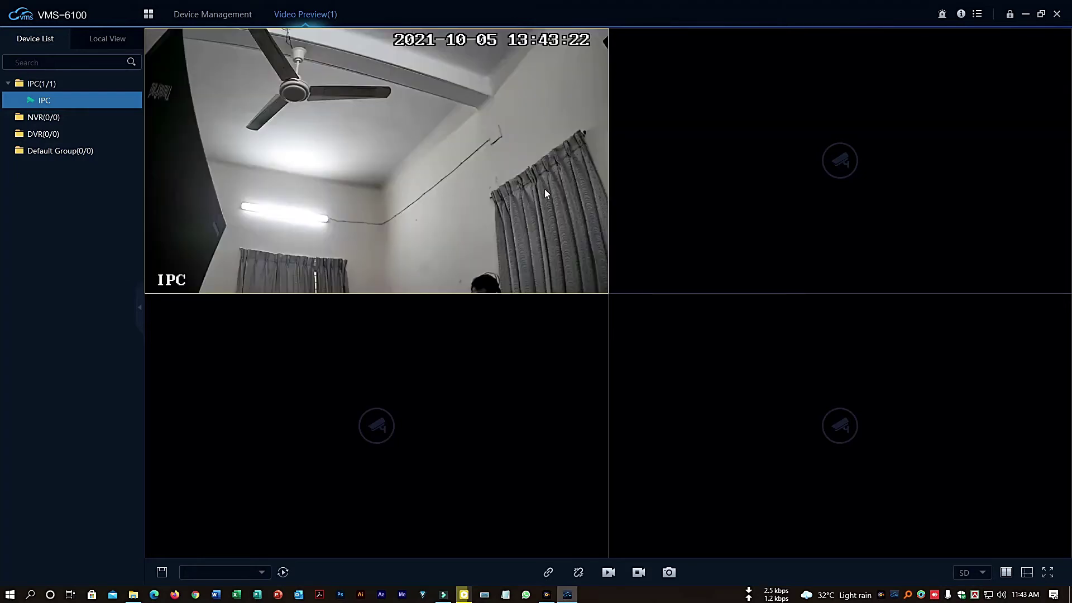
double_click(541, 193)
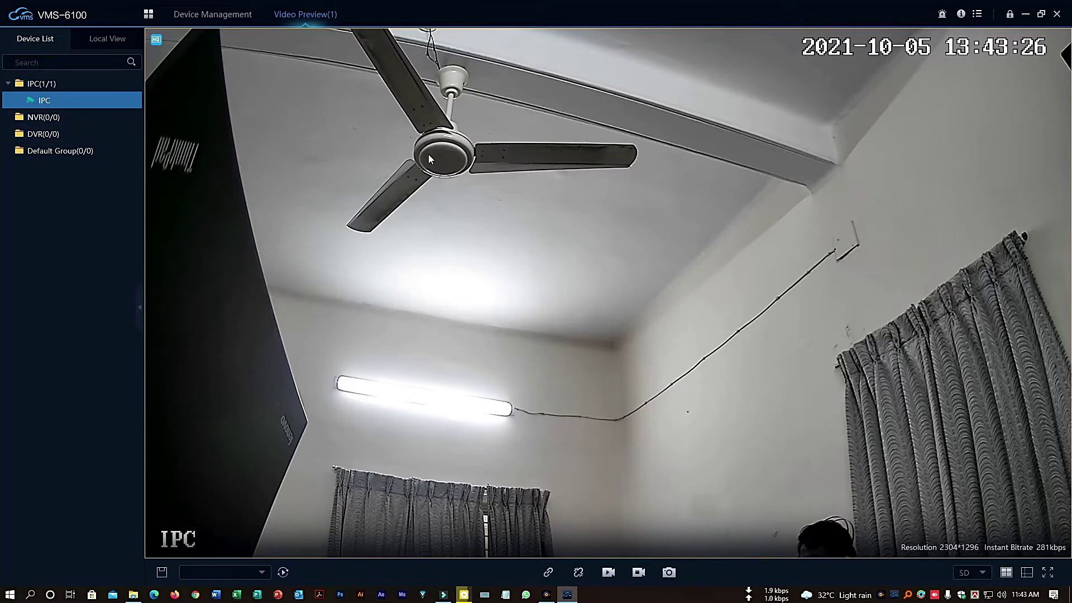
Step: Open the IPC camera's device settings and decline changing the default password
right_click(406, 155)
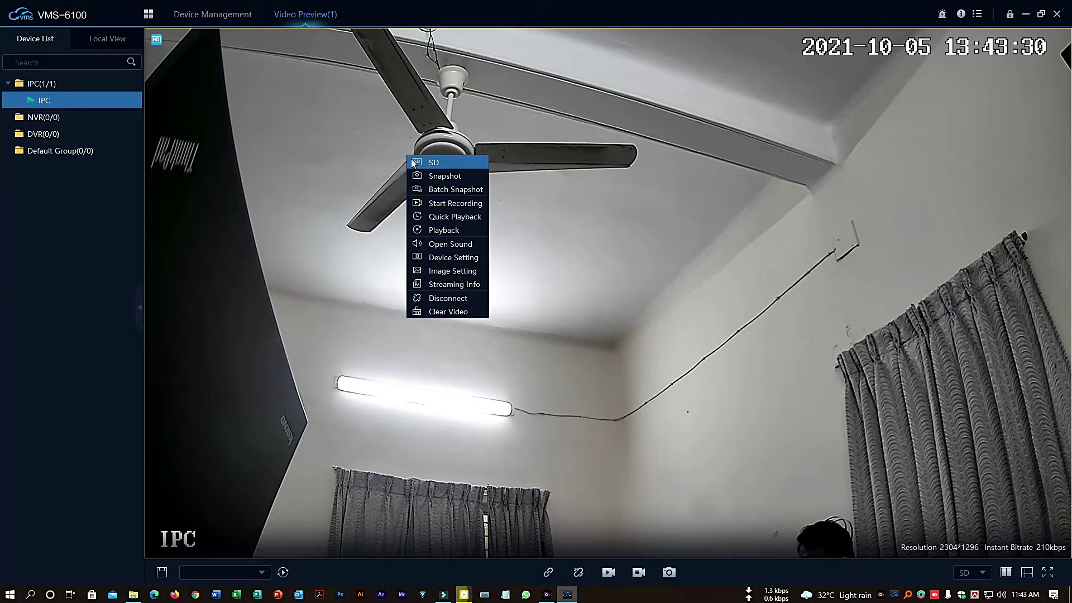
click(453, 258)
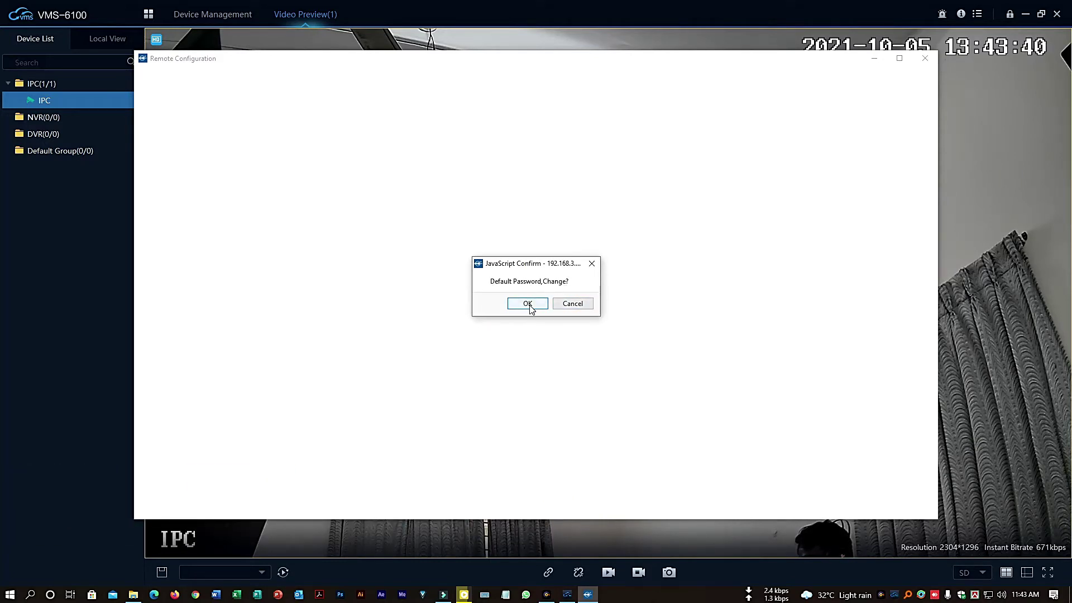
click(572, 309)
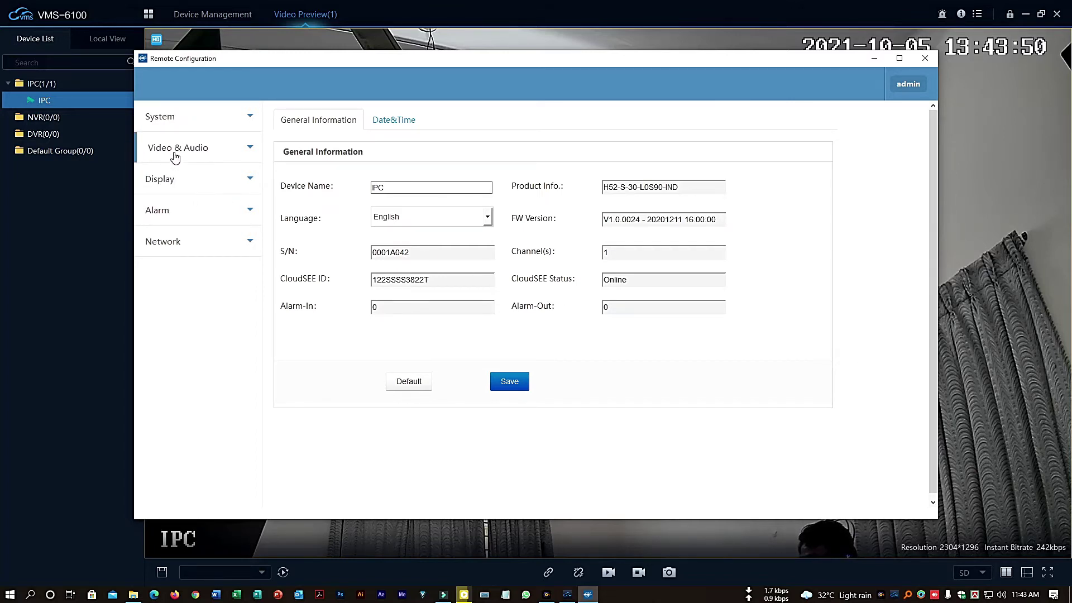
Step: In the video stream settings, set the main stream's codec to H264 and its resolution to 1920*1080
click(192, 154)
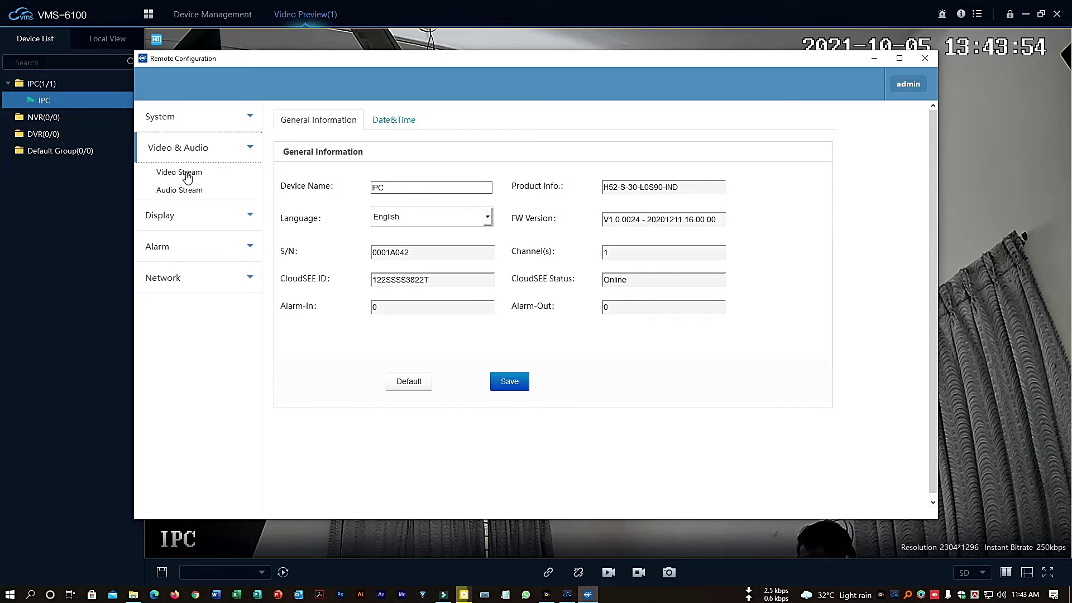
click(187, 176)
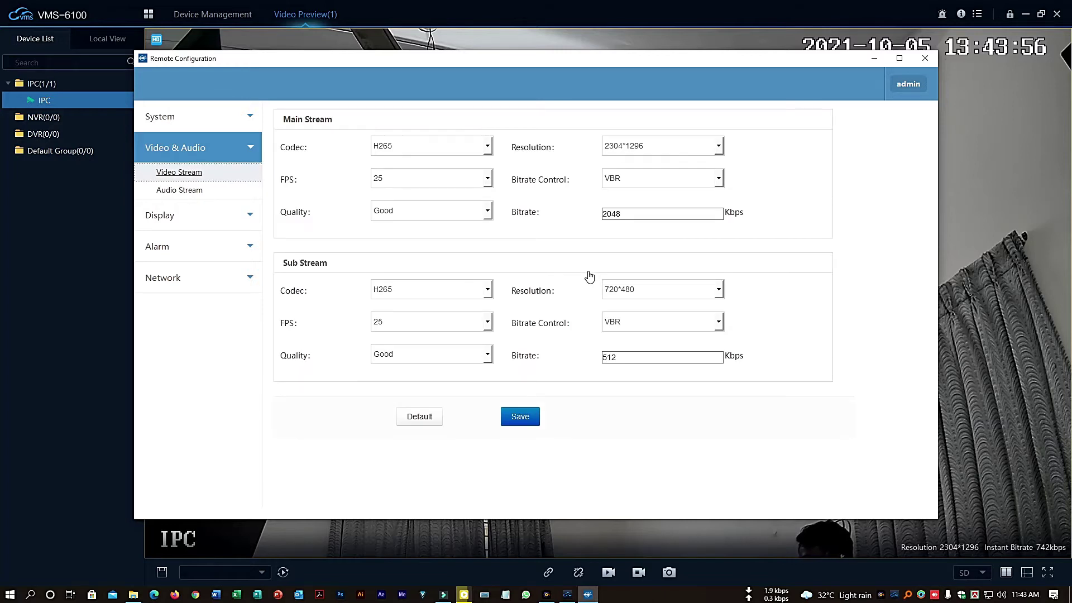
click(430, 147)
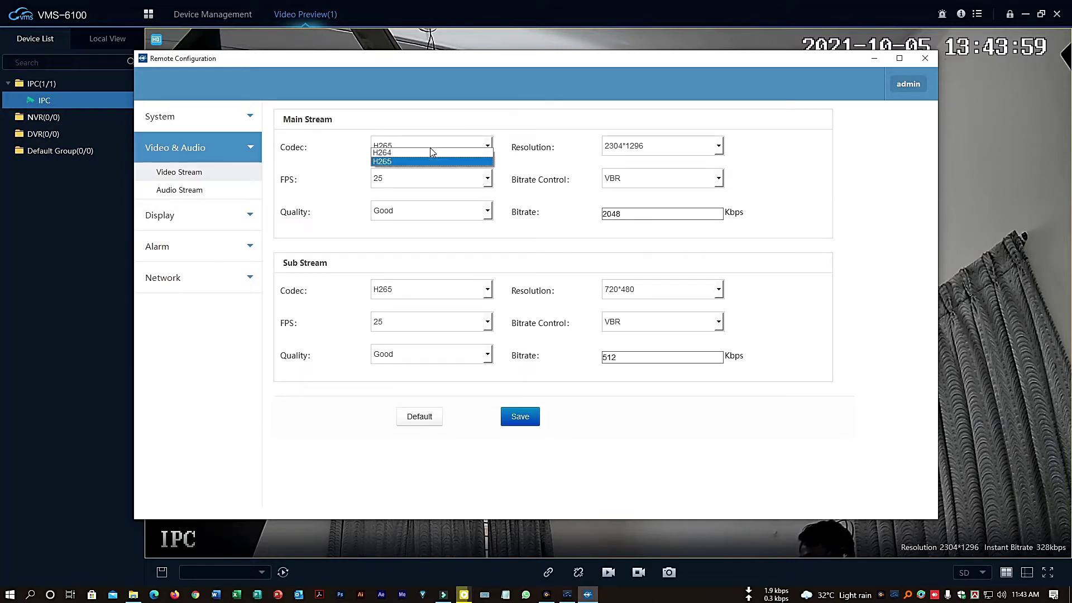
click(380, 153)
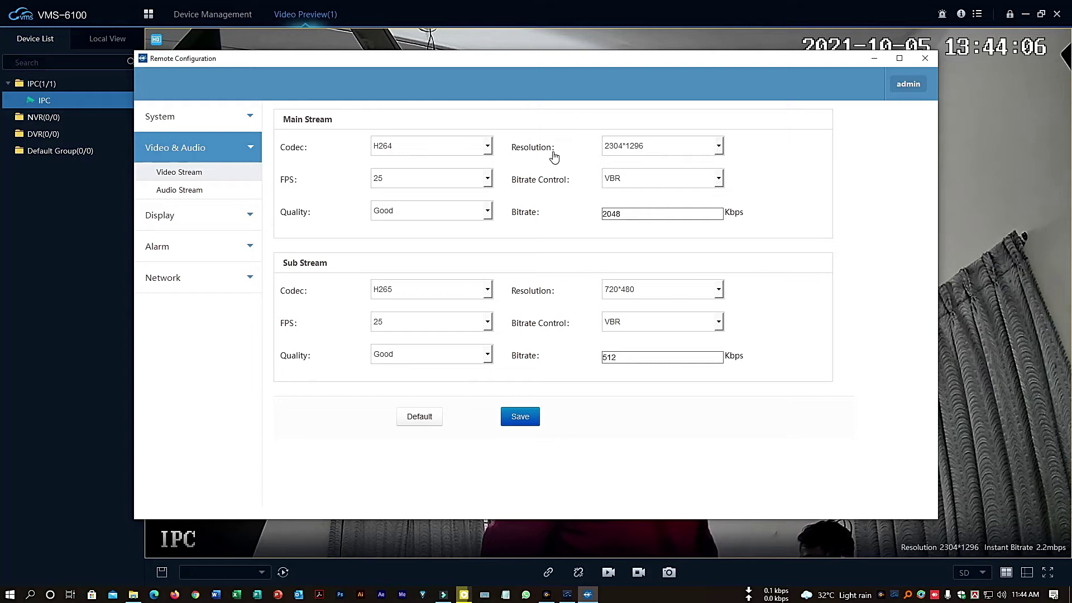
click(685, 147)
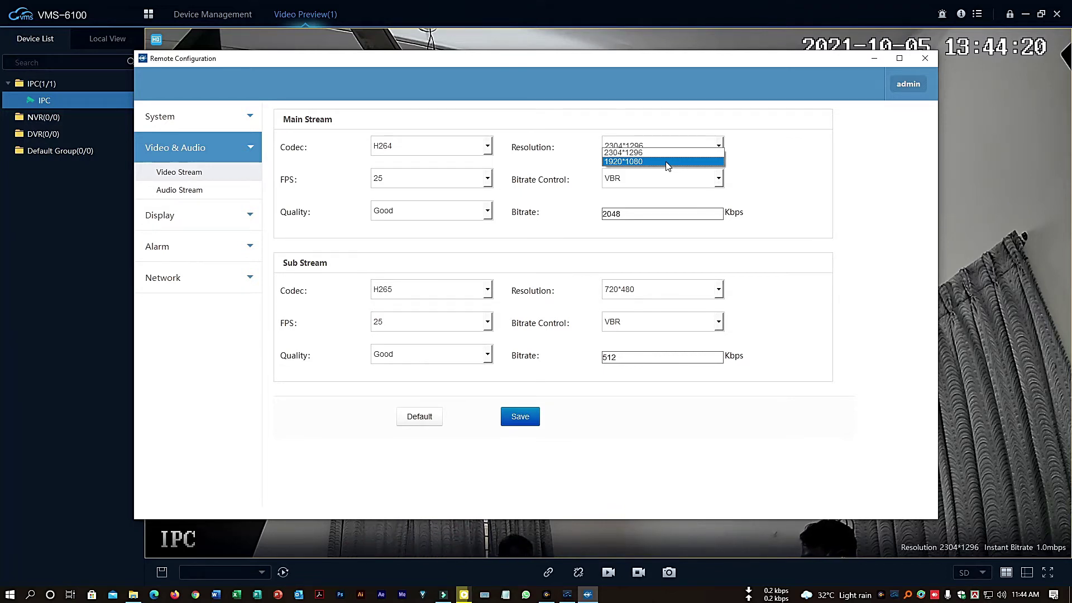
click(666, 162)
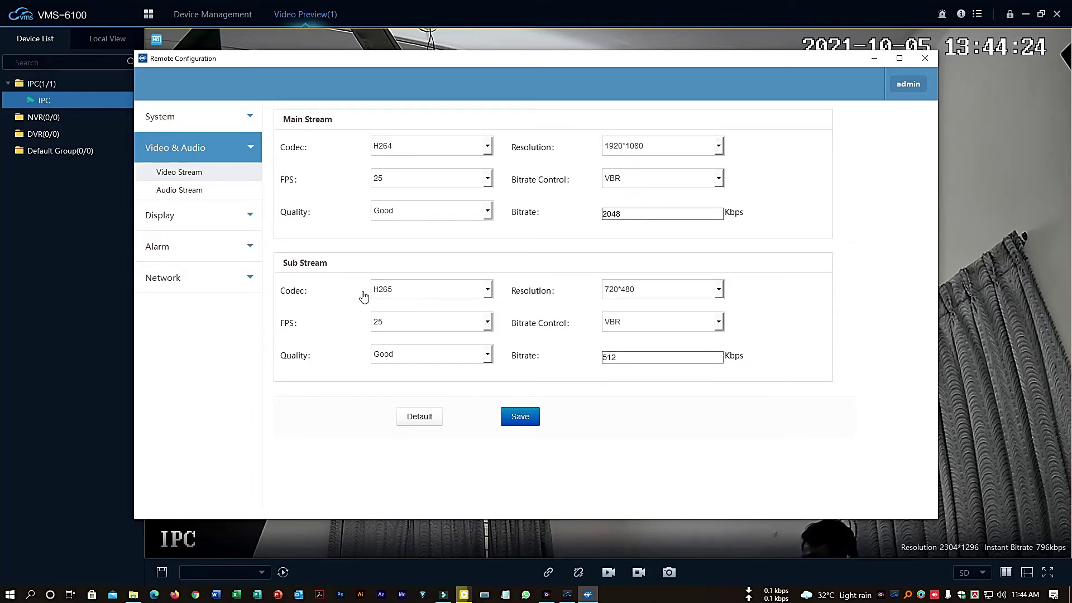
Step: Set the sub stream's codec to H264 and save the video stream settings
click(409, 299)
click(406, 301)
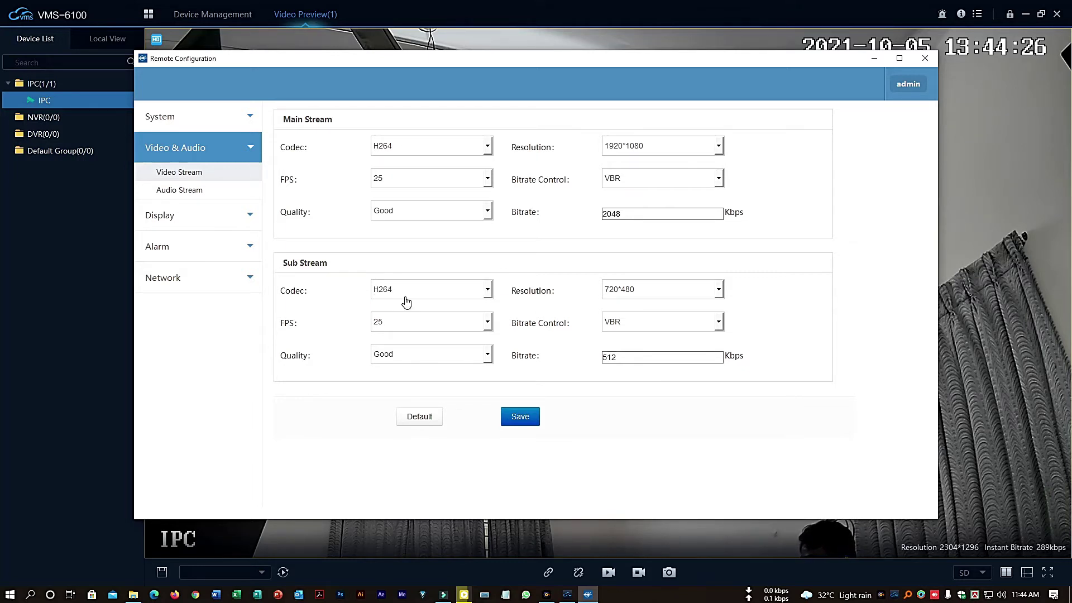
click(519, 420)
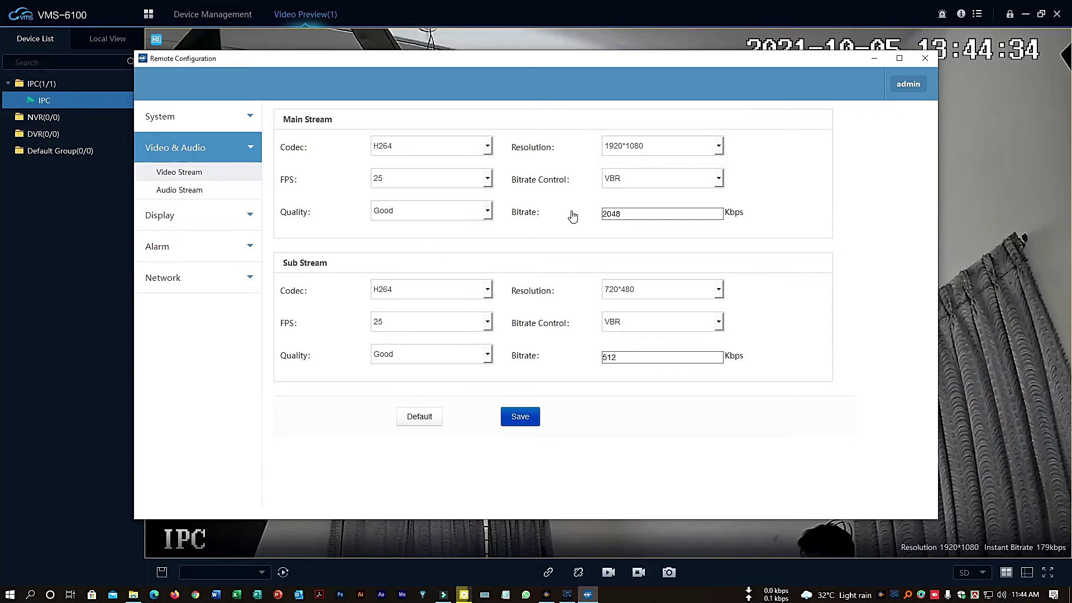
Step: In the basic network settings, enable CloudSEE 1.0 Compatibility Mode and DHCP, then save and confirm the possible device reboot
click(195, 285)
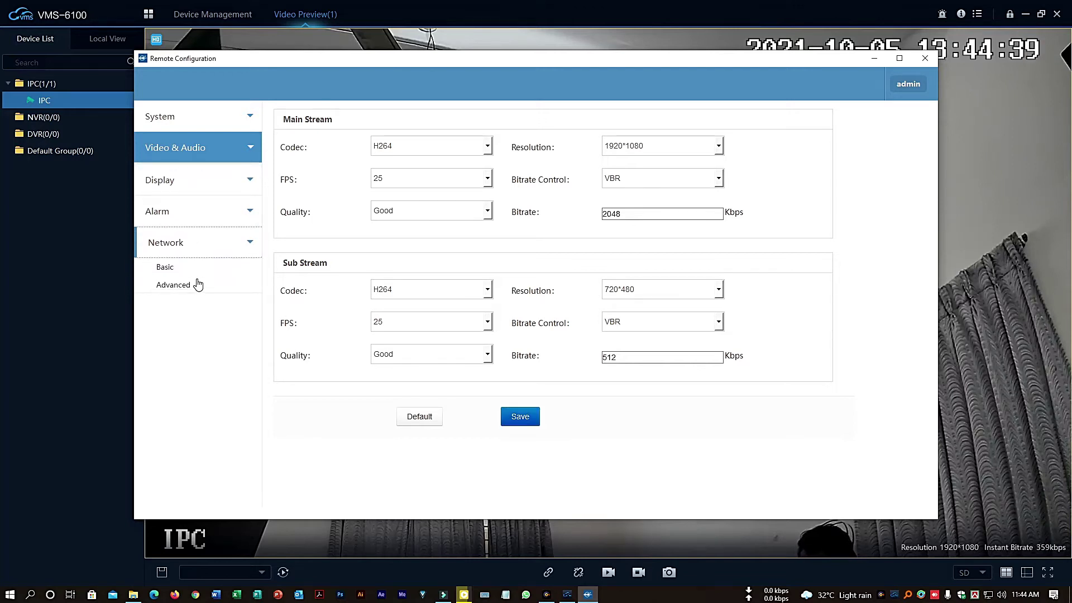
click(165, 267)
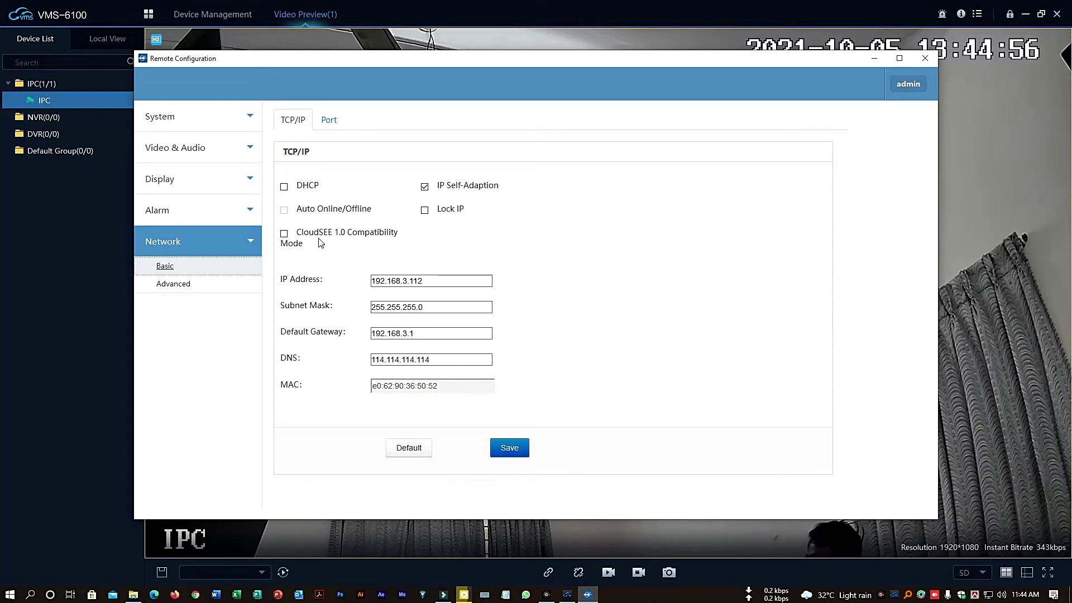
click(283, 235)
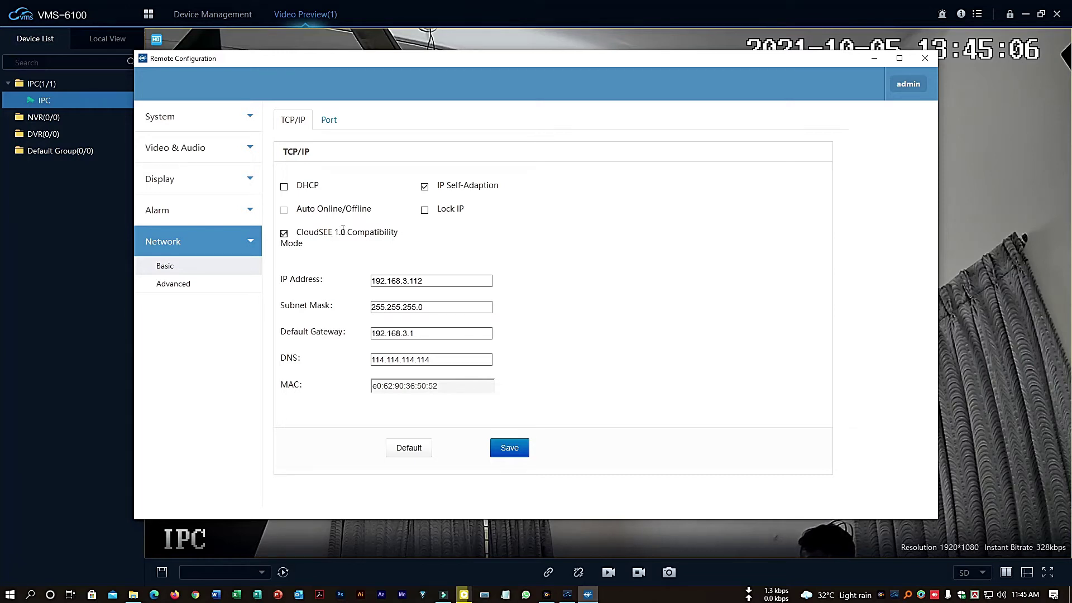
click(284, 187)
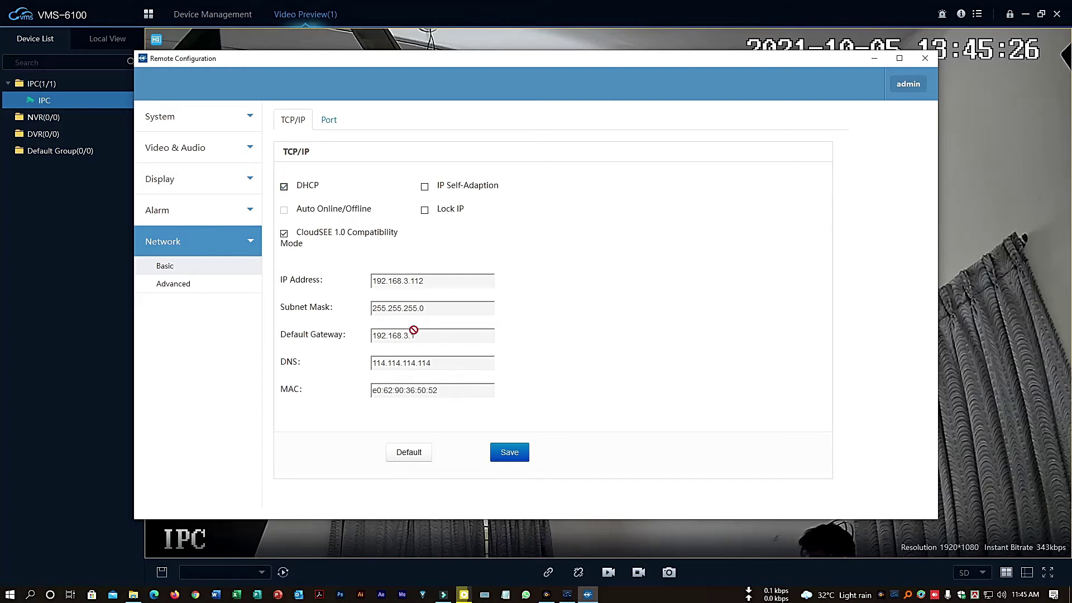
click(509, 453)
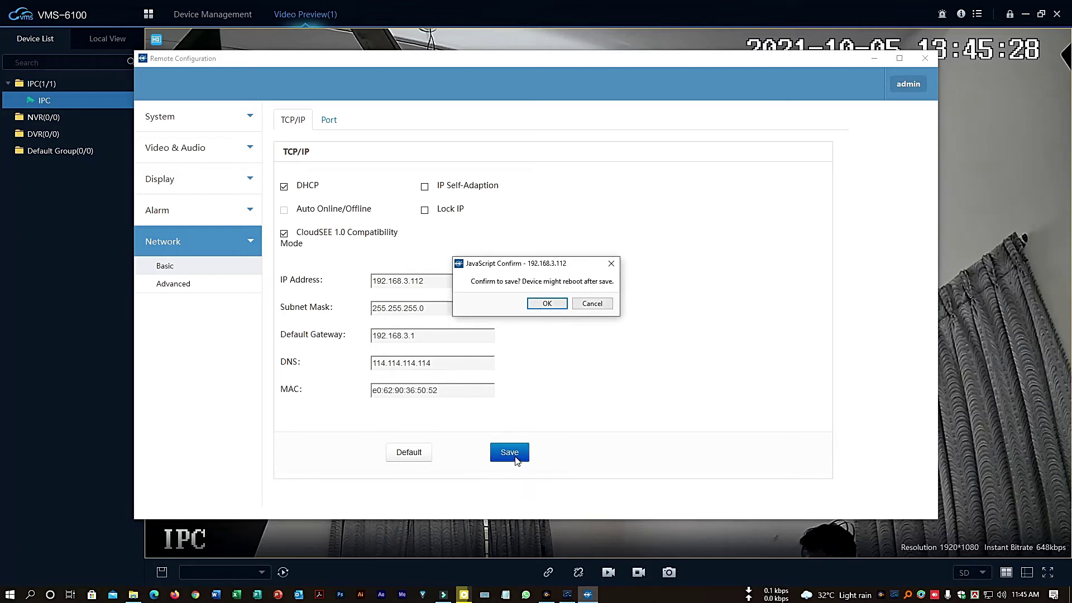
click(540, 305)
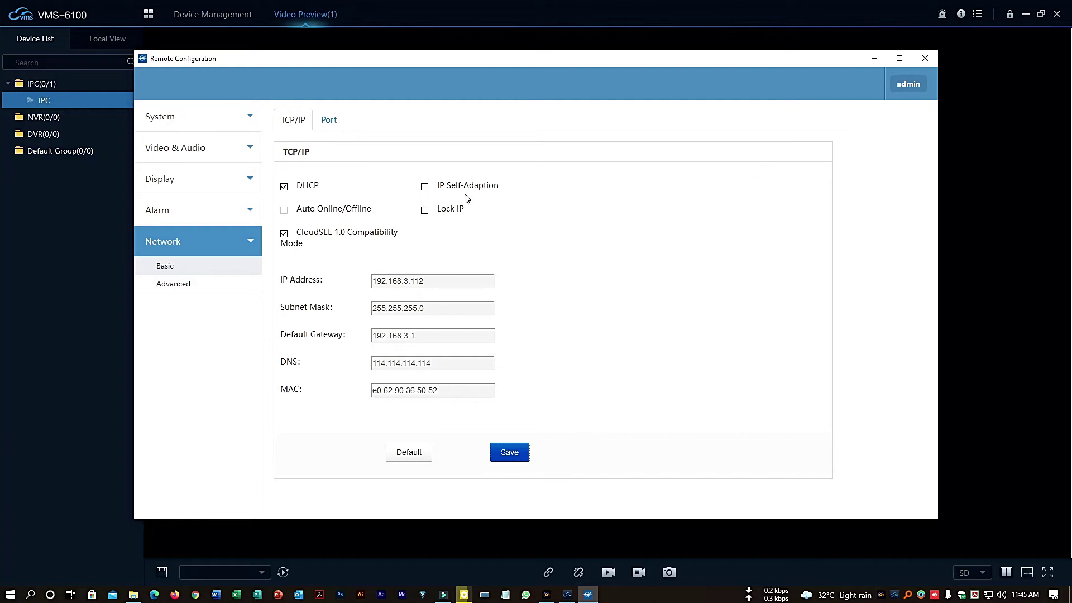
Step: Close the camera's remote configuration and refresh the online devices in Device Management
click(925, 59)
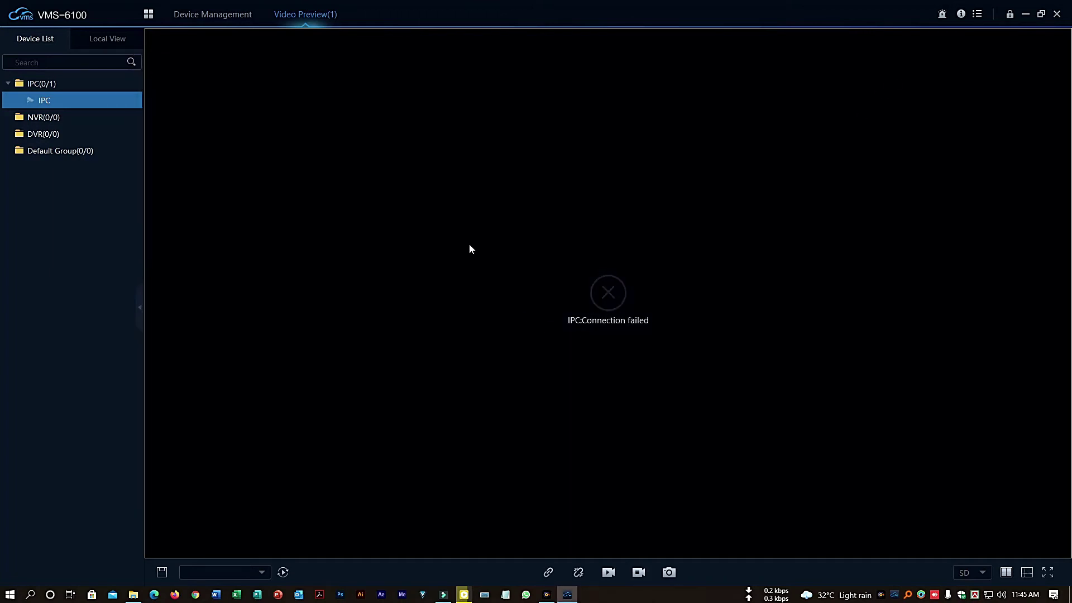
click(343, 5)
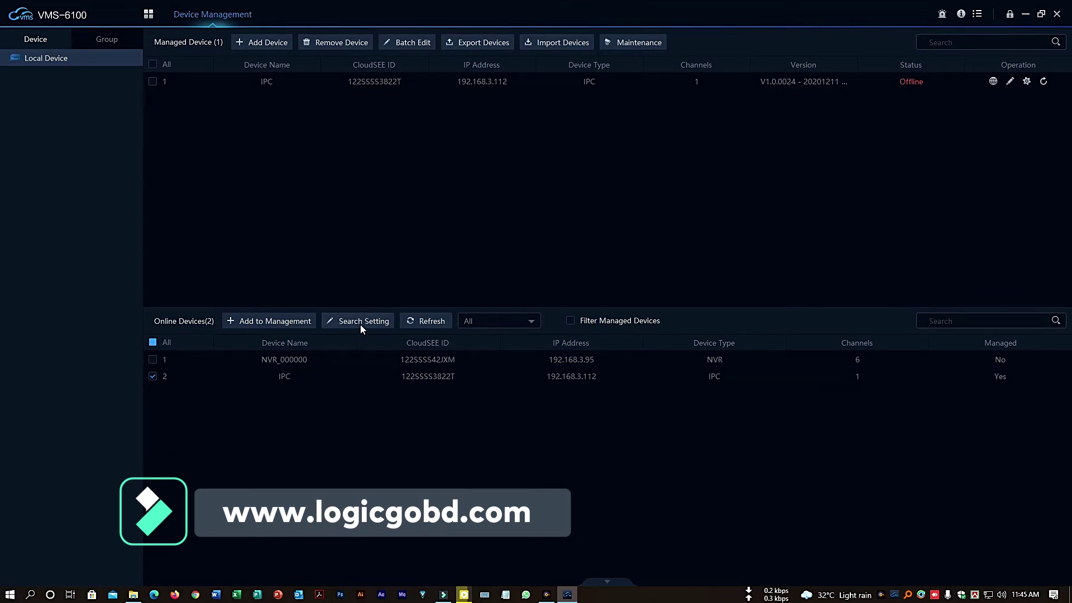
click(425, 321)
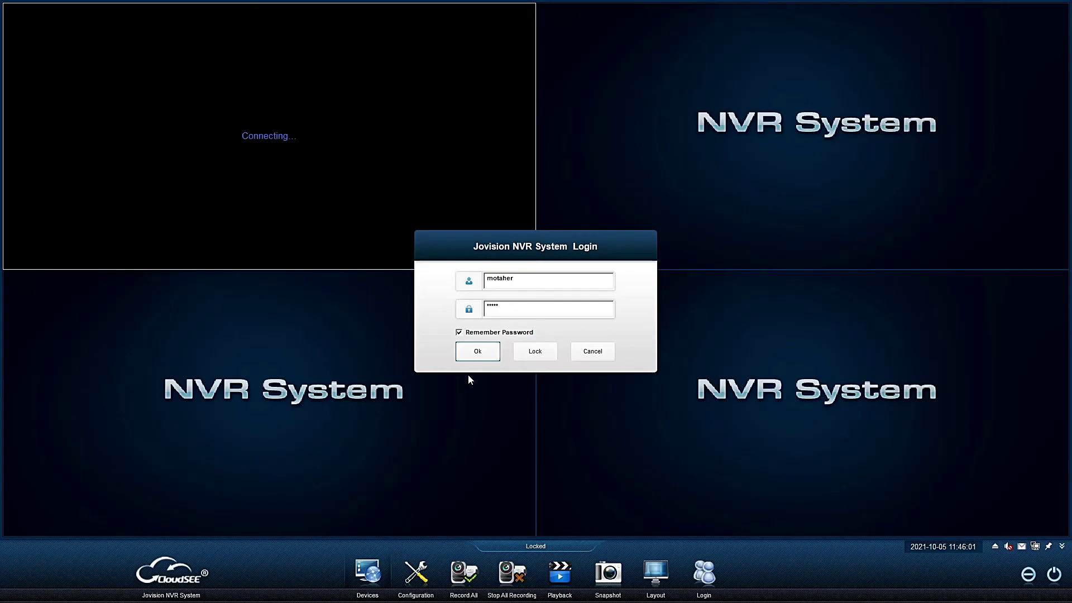
Step: Switch to the Jovision NVR System, log in with the remembered credentials, check the connected IPC camera and close Device Management
click(472, 356)
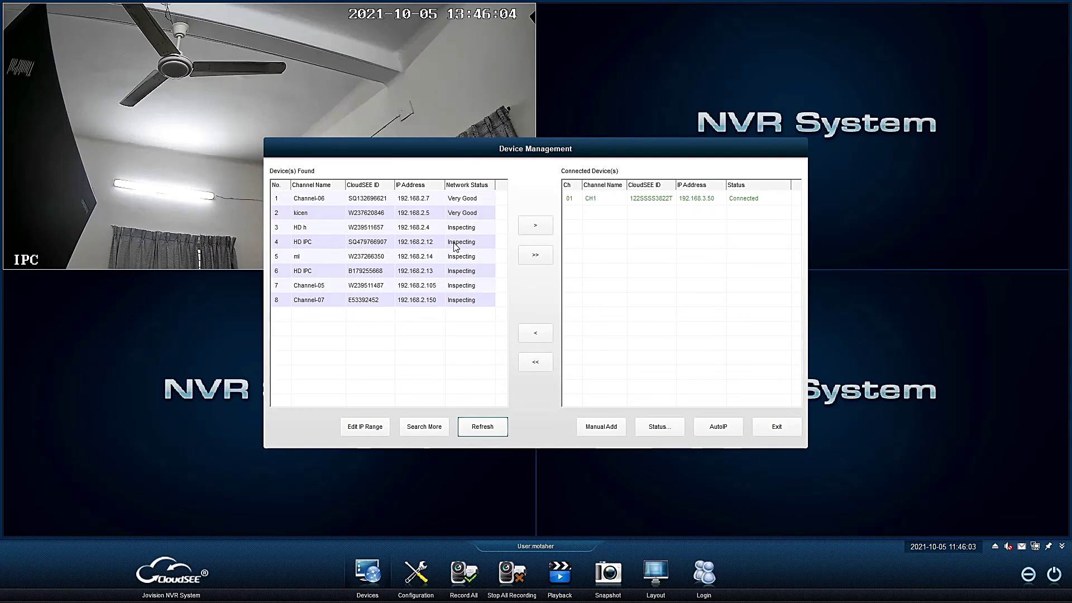
click(663, 203)
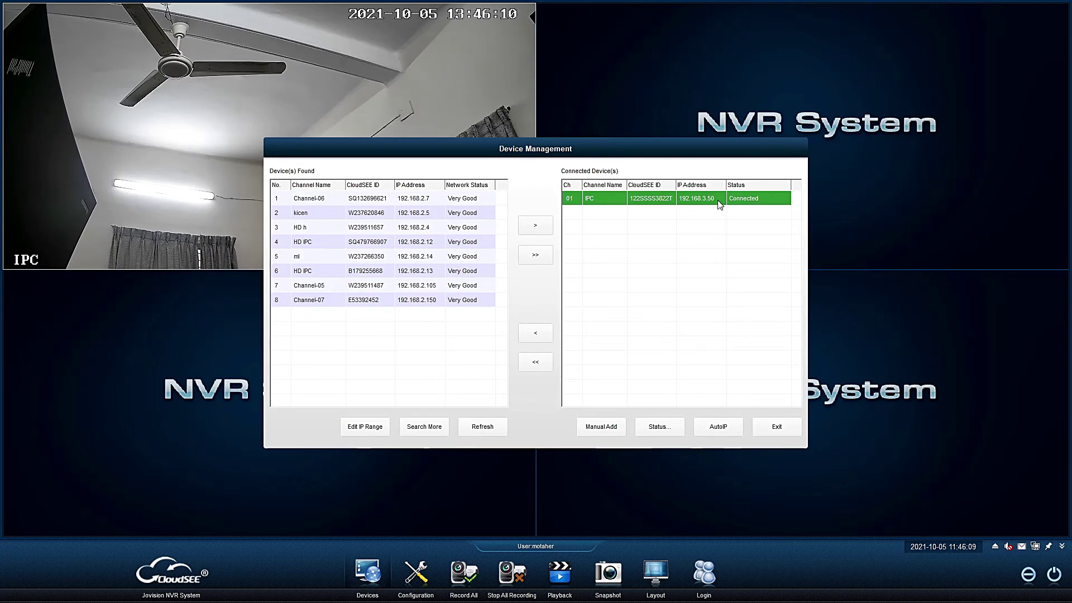
click(776, 427)
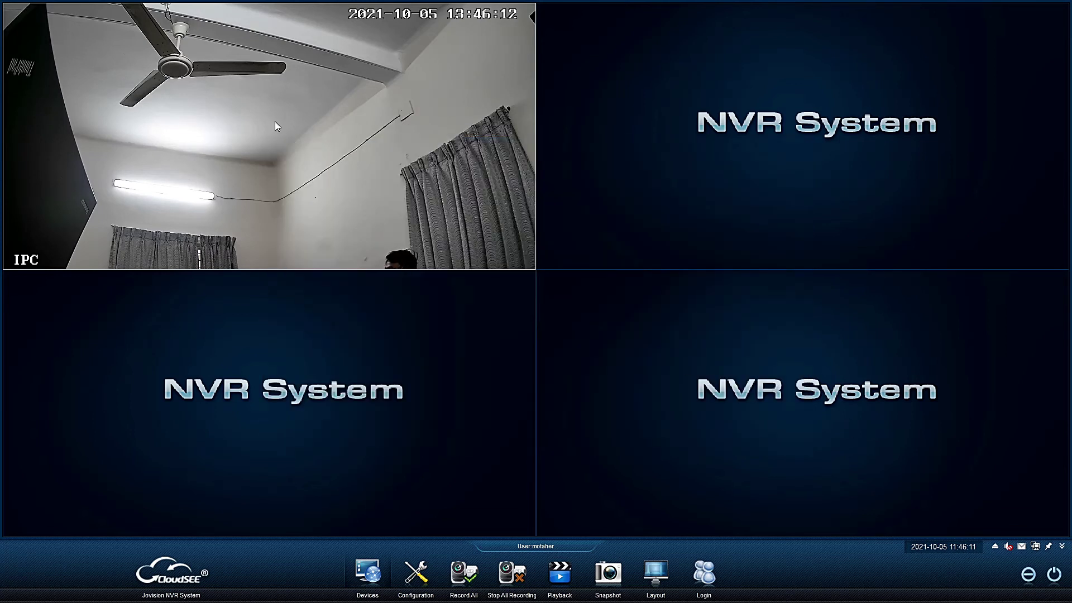
Step: Open the camera settings of the IPC live view and review its main and sub video stream settings
right_click(256, 86)
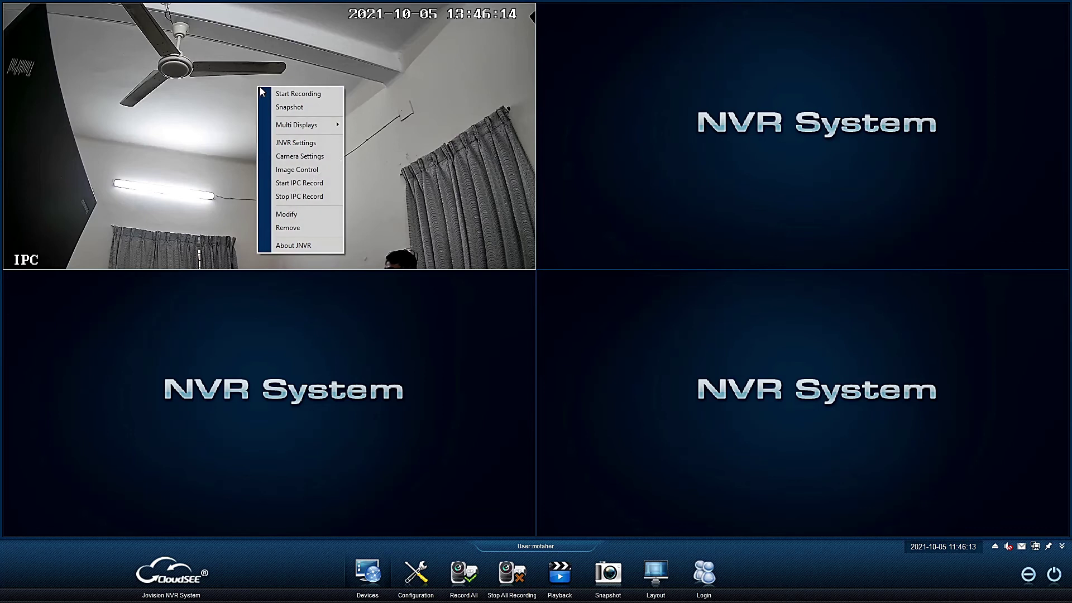
click(322, 155)
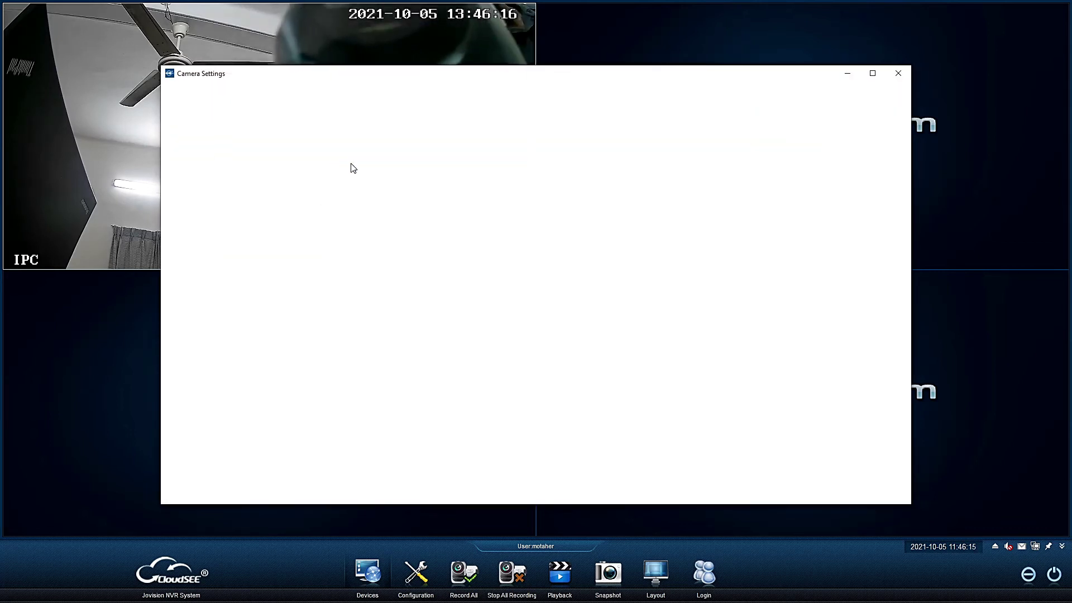
click(569, 302)
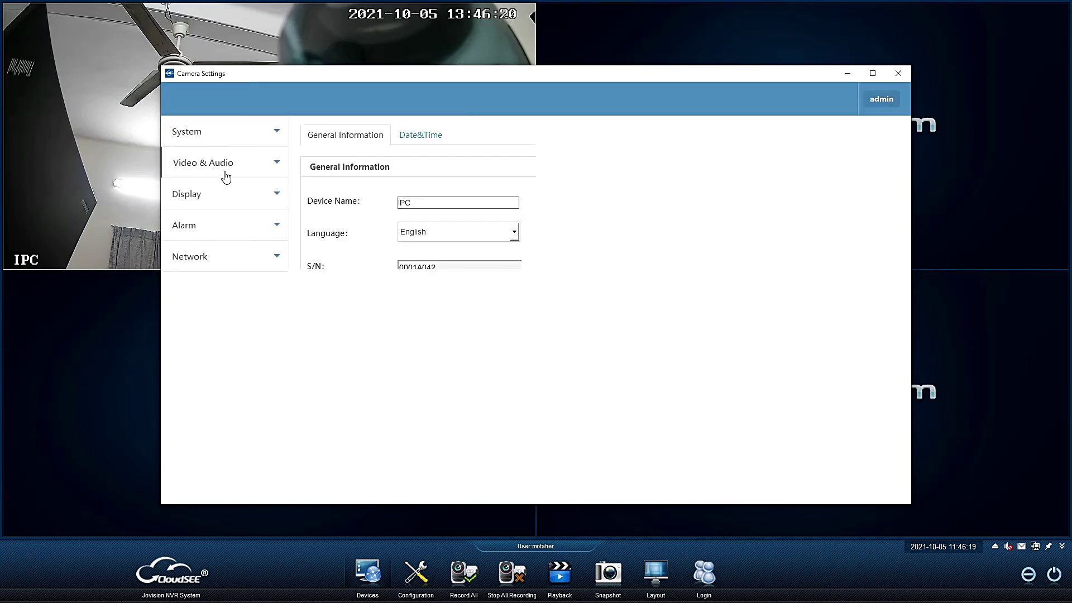
click(225, 168)
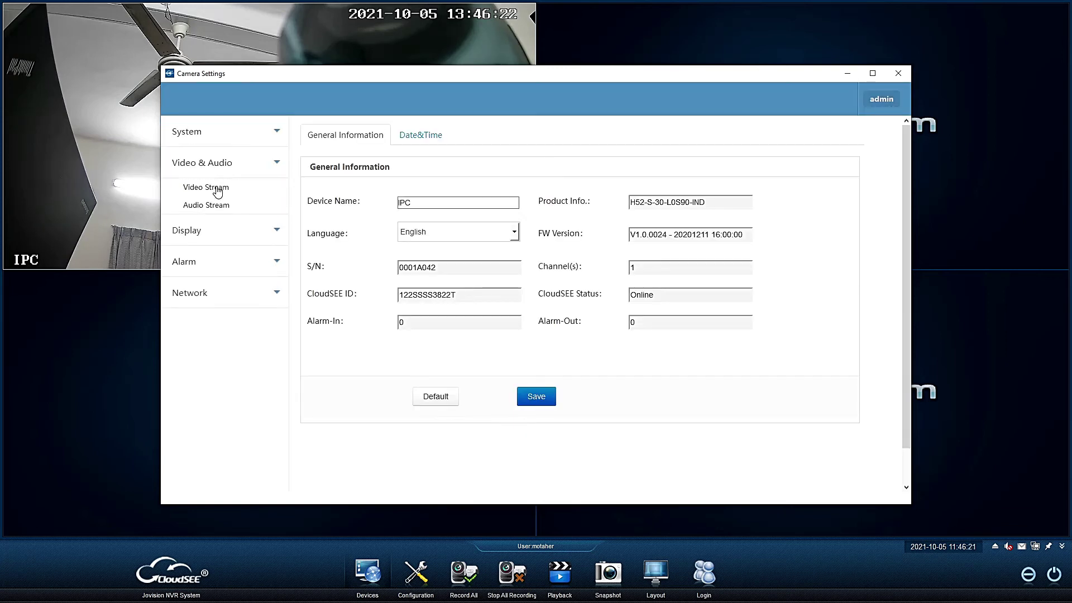
click(211, 189)
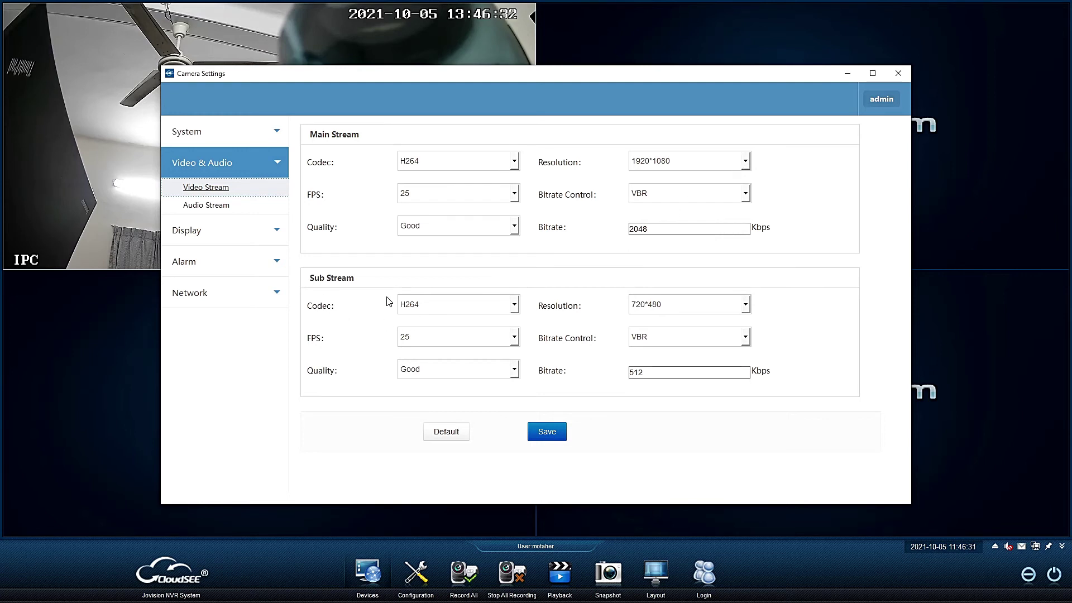
Step: Review the camera's basic network settings, including DHCP and CloudSEE 1.0 Compatibility Mode, and close Camera Settings
click(228, 293)
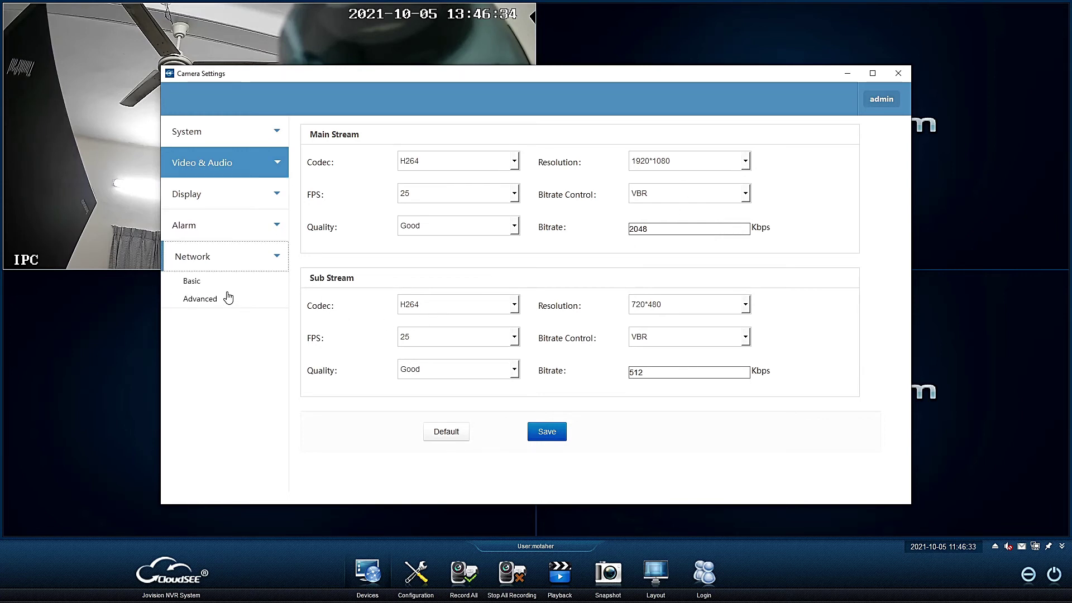
click(211, 280)
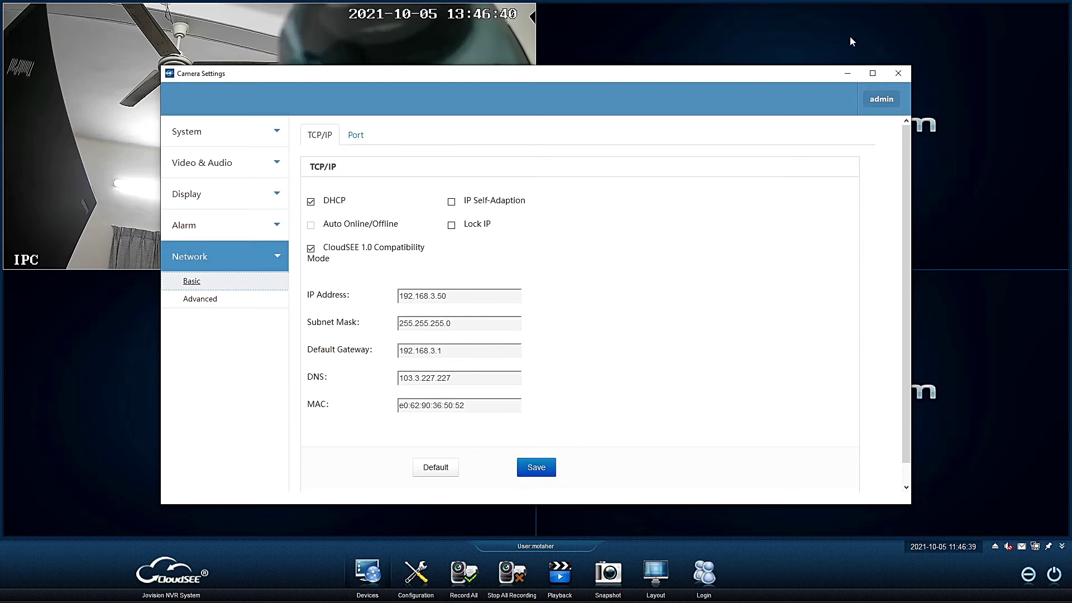
click(899, 74)
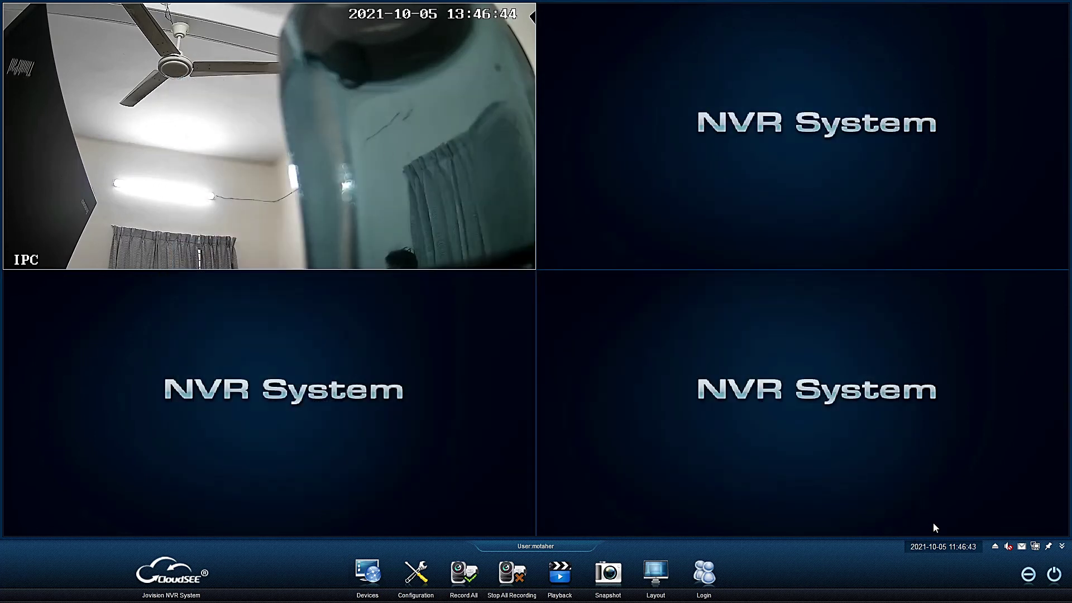
Step: Exit the Jovision NVR System, confirming the logout with the remembered credentials
click(1054, 575)
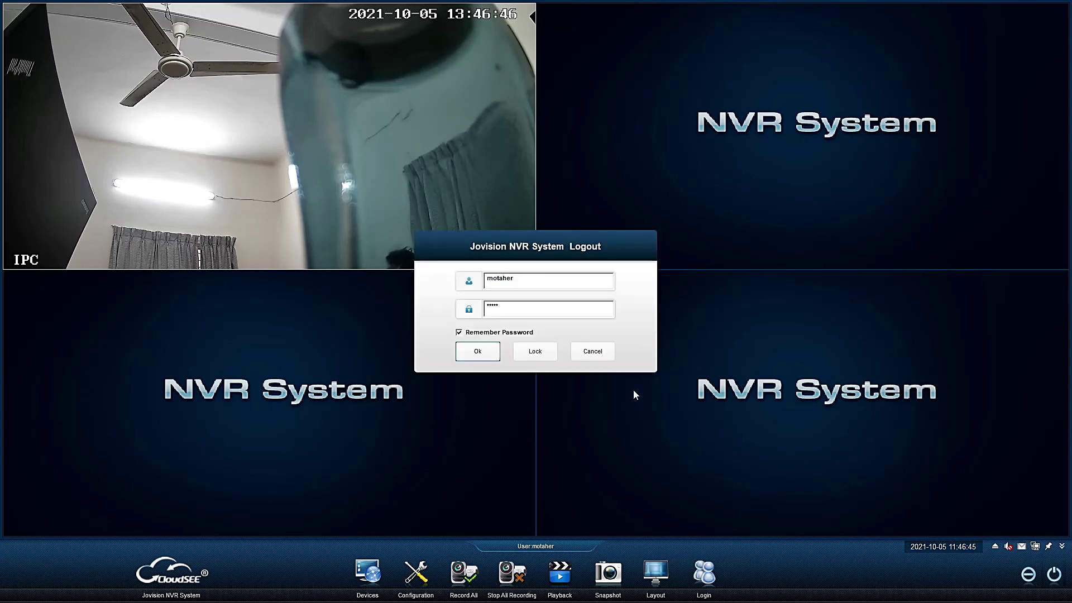
click(478, 351)
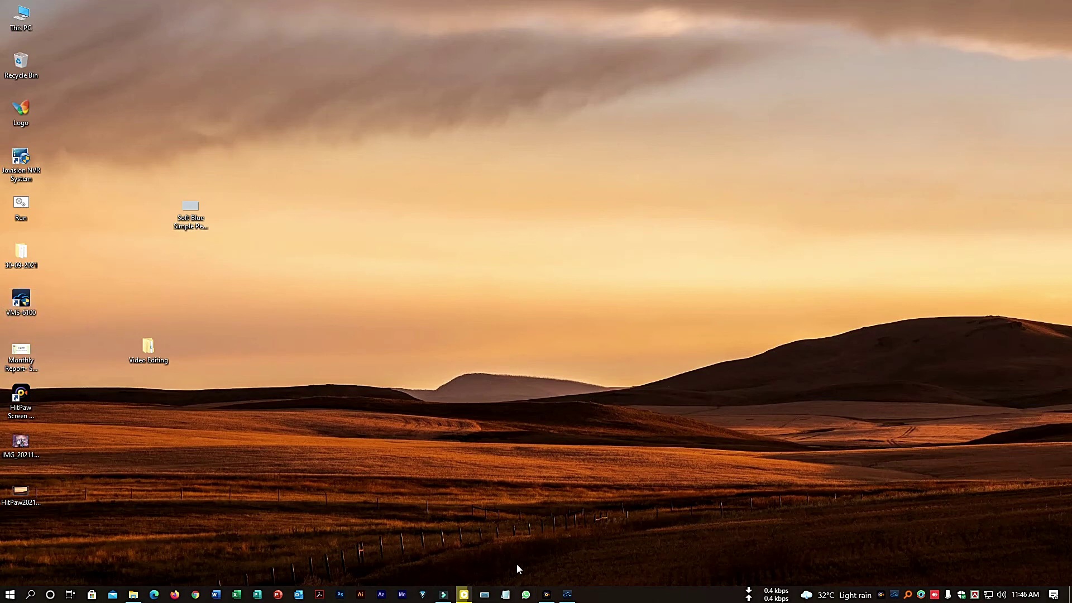
Step: Switch to Google Chrome and open the camera's web interface at 192.168.3.50
click(196, 594)
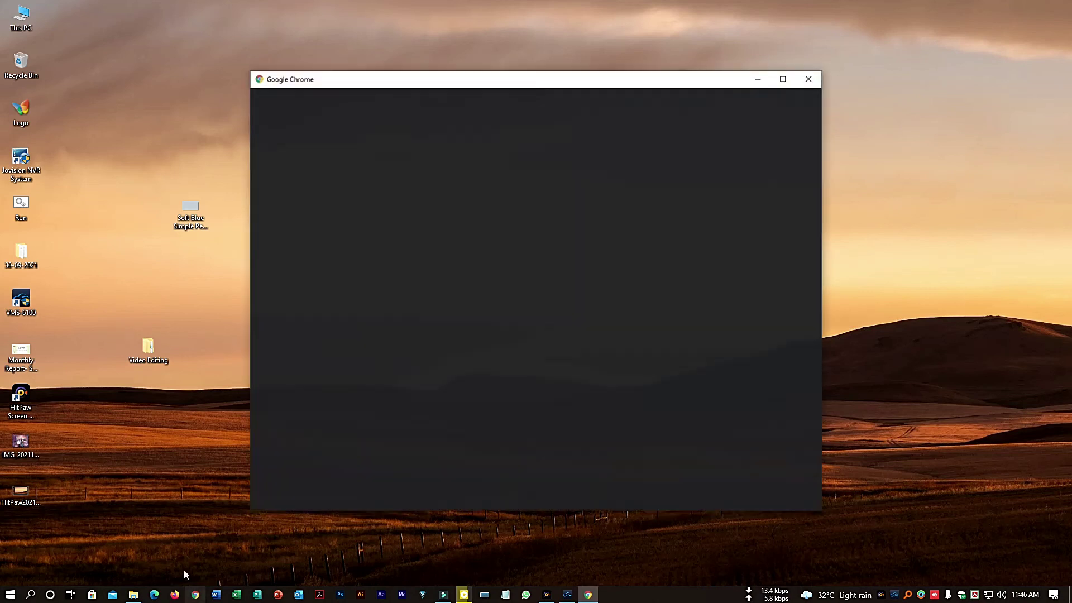
click(542, 306)
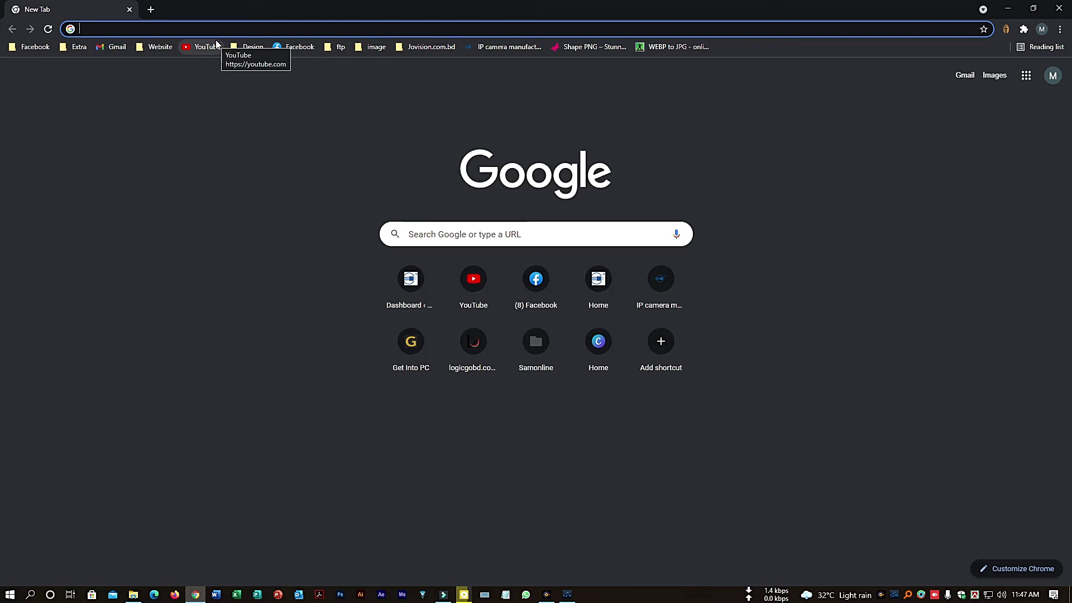
text(192)
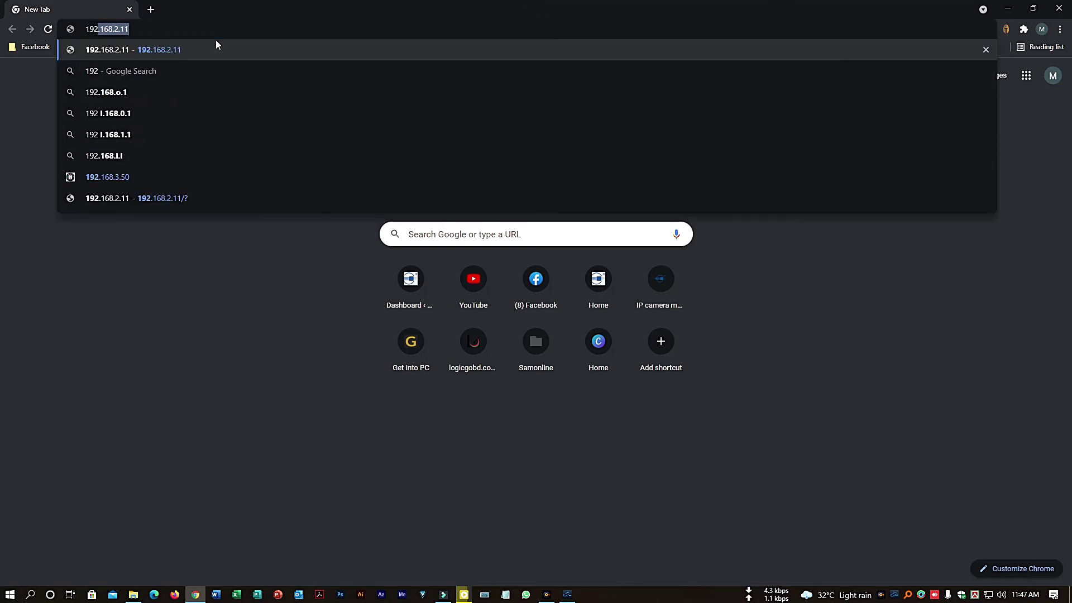
text(.16)
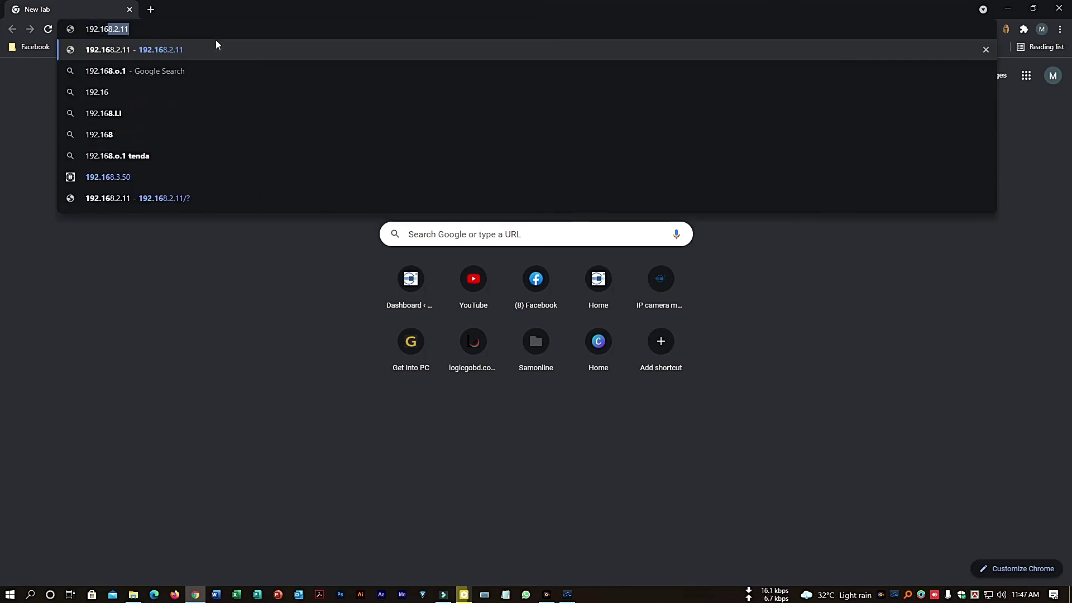
text(8.3.)
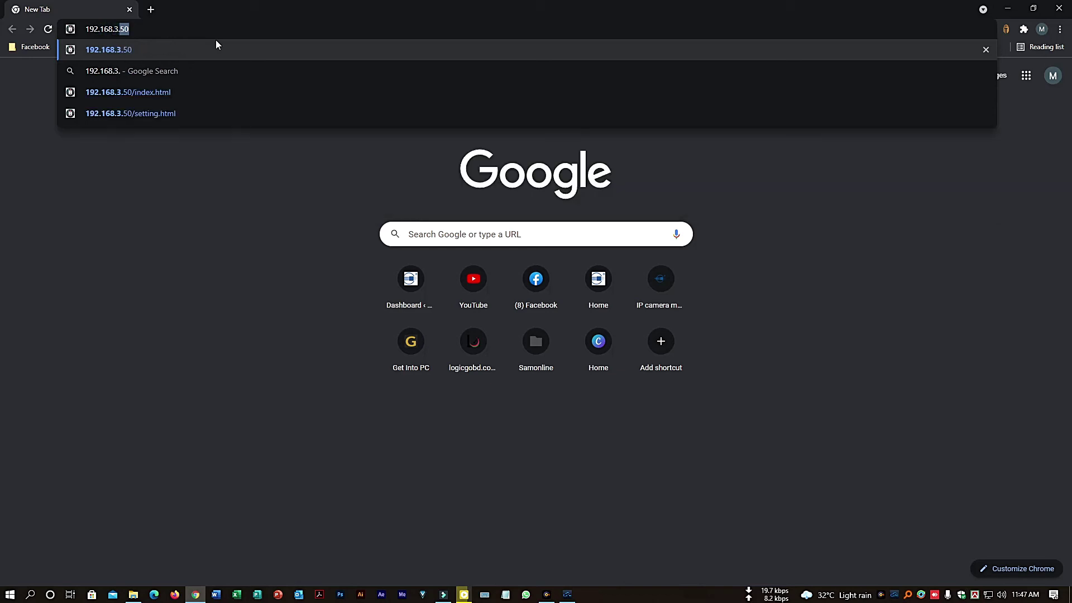
text(50)
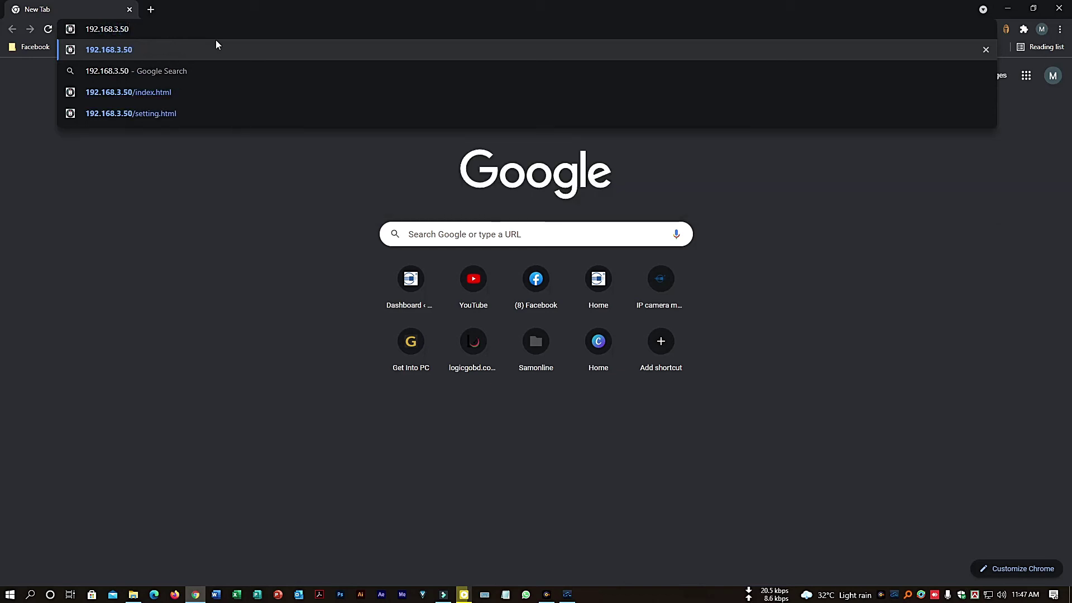
key(Return)
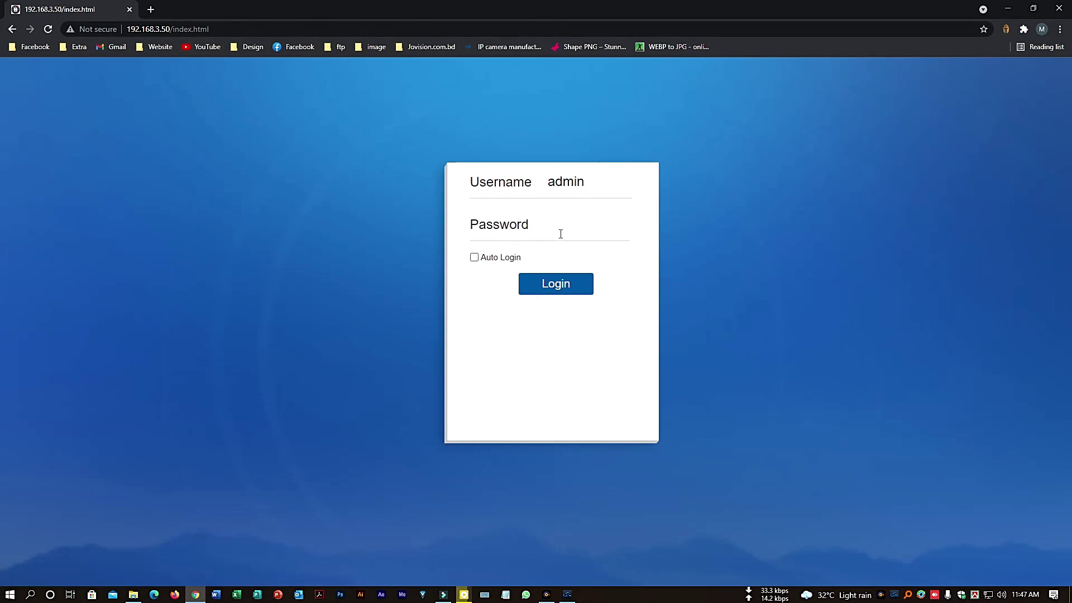
Step: Log in to the camera as admin without changing the default password and review its video stream settings
click(566, 288)
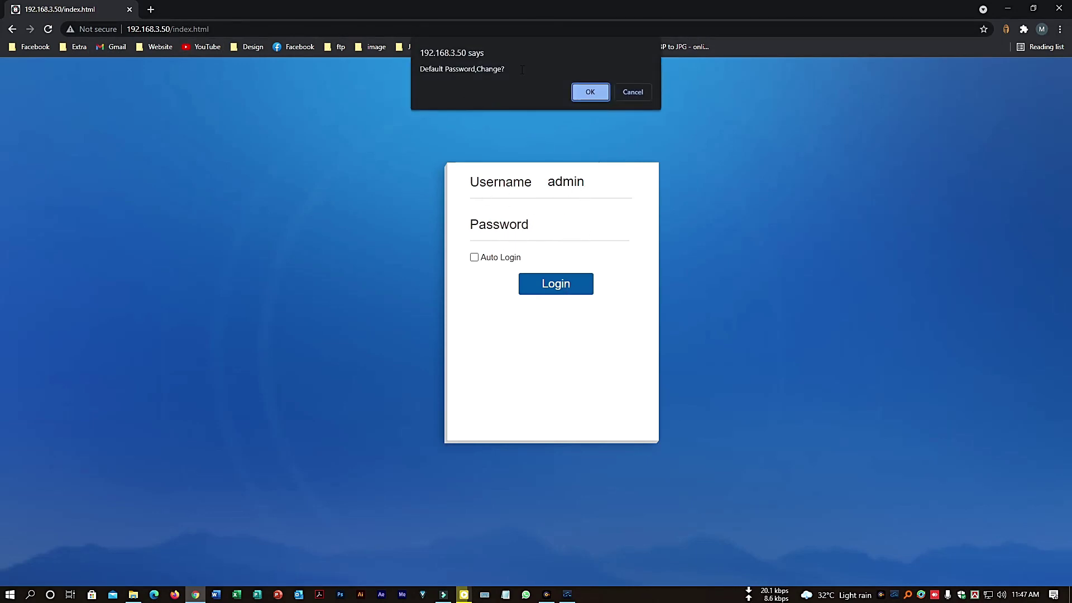
click(632, 95)
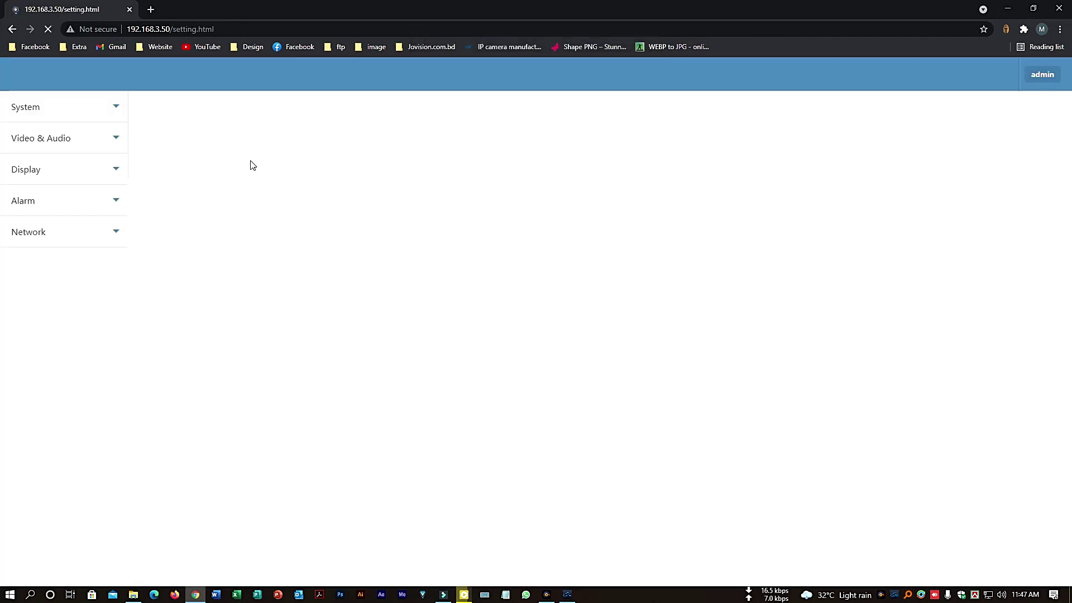
click(61, 147)
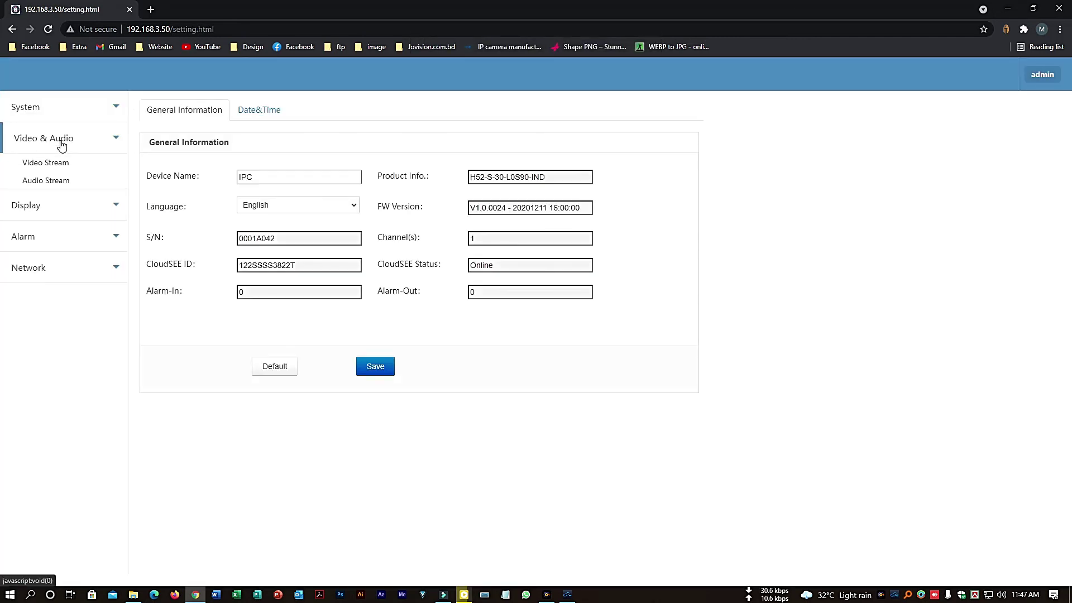
click(62, 163)
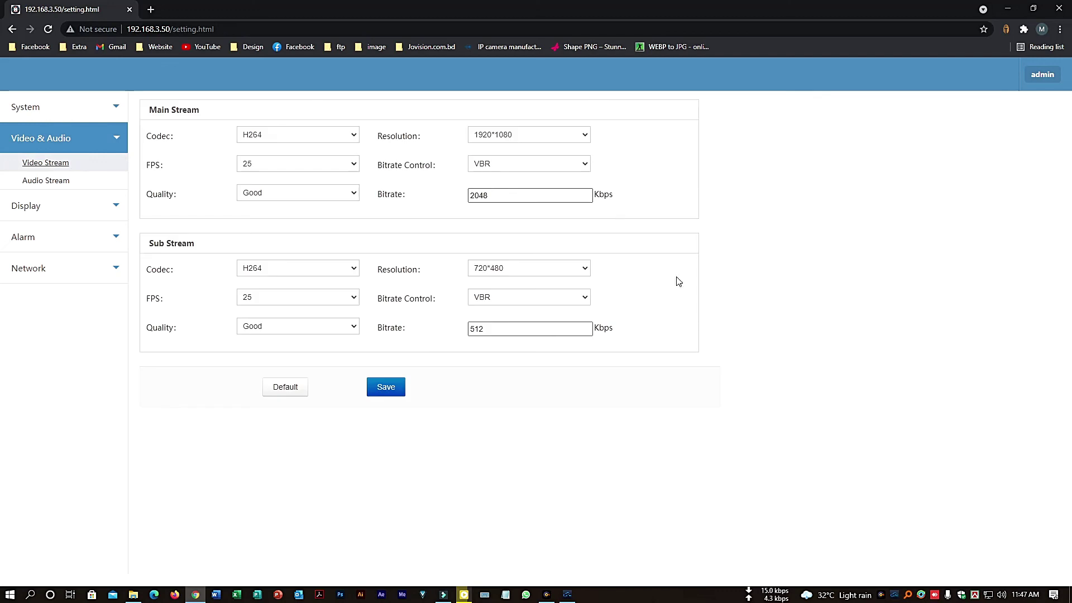
Step: Review the camera's basic TCP/IP network settings in the web interface and close the browser
click(60, 269)
click(33, 258)
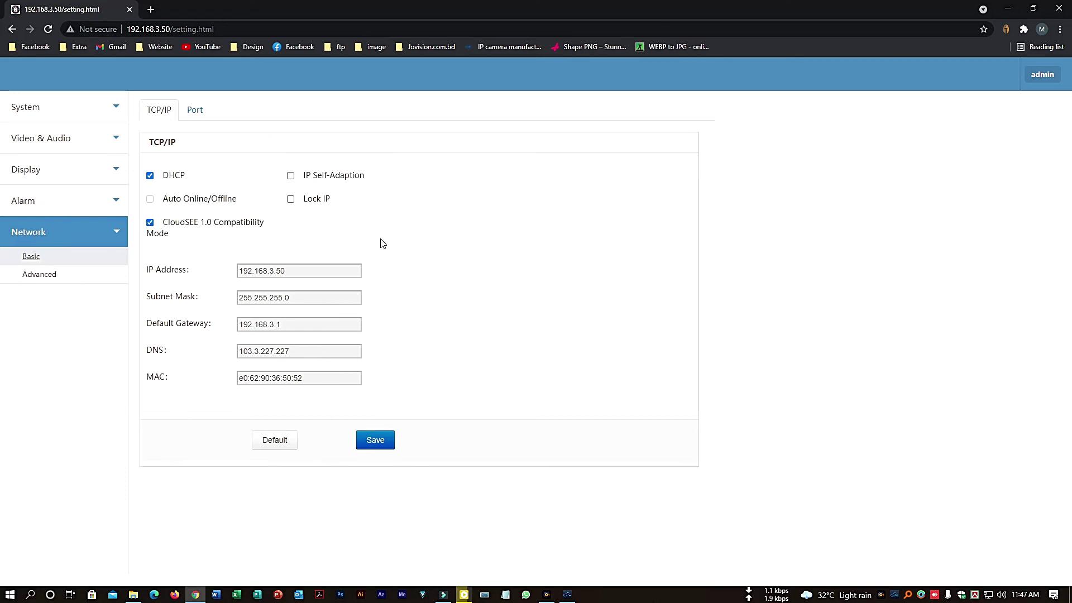
click(1053, 11)
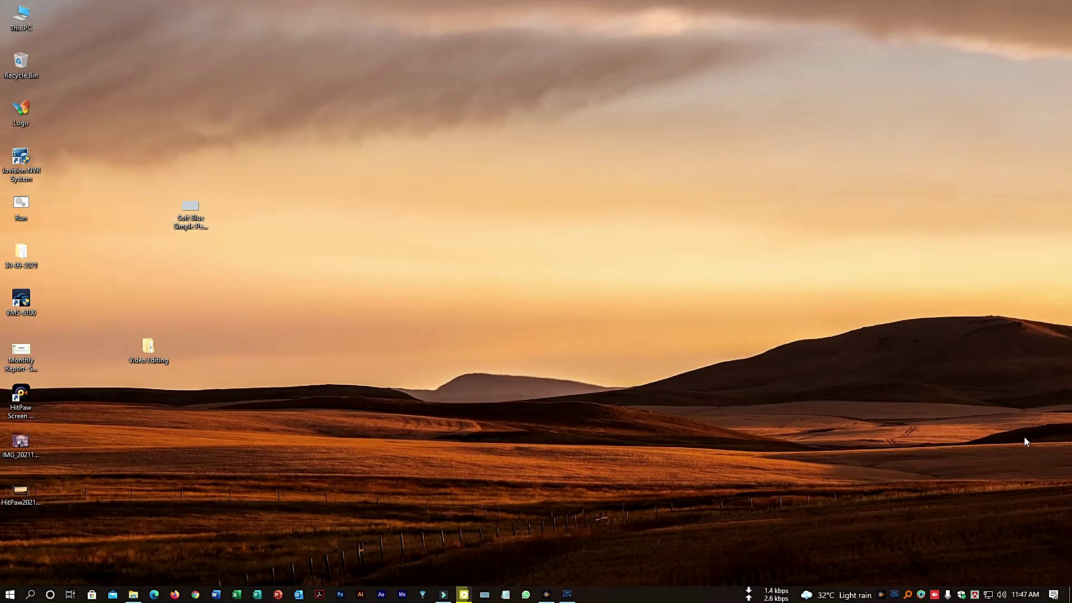
click(881, 595)
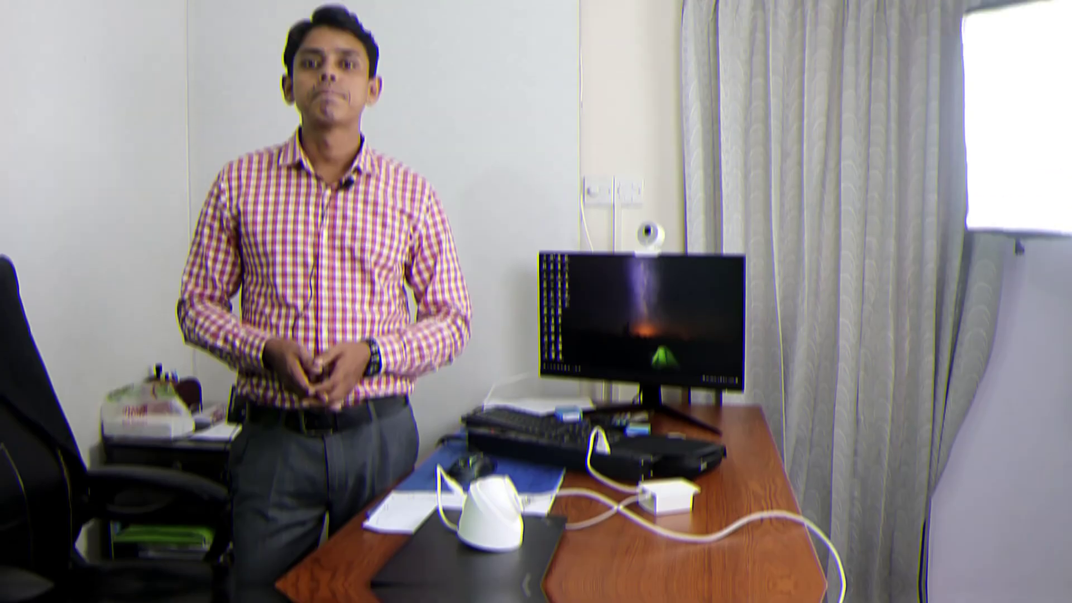